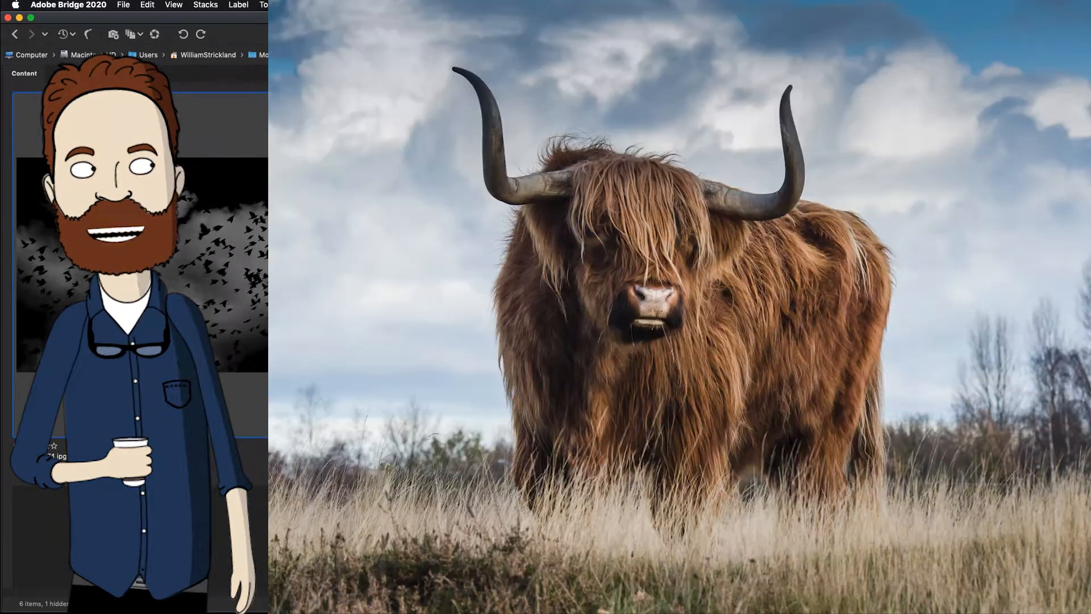
Step: Load the birds image and bull-1575005.jpg from Bridge into one Photoshop document as layers, queuing the command
{"action": "key", "text": "super+shift+a"}
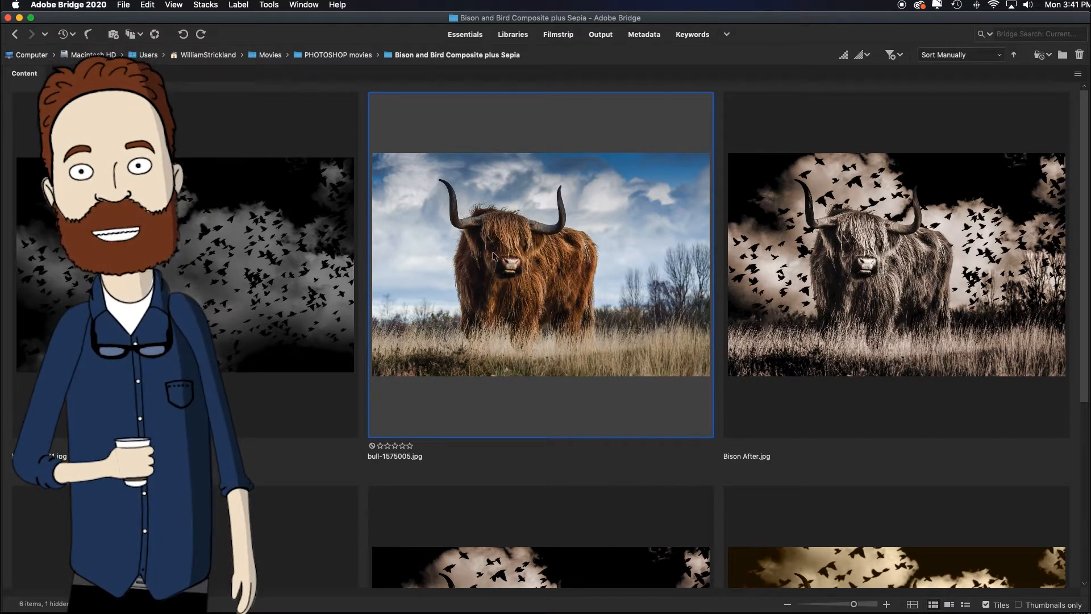
{"action": "left_click", "coordinate": [247, 269], "text": "super"}
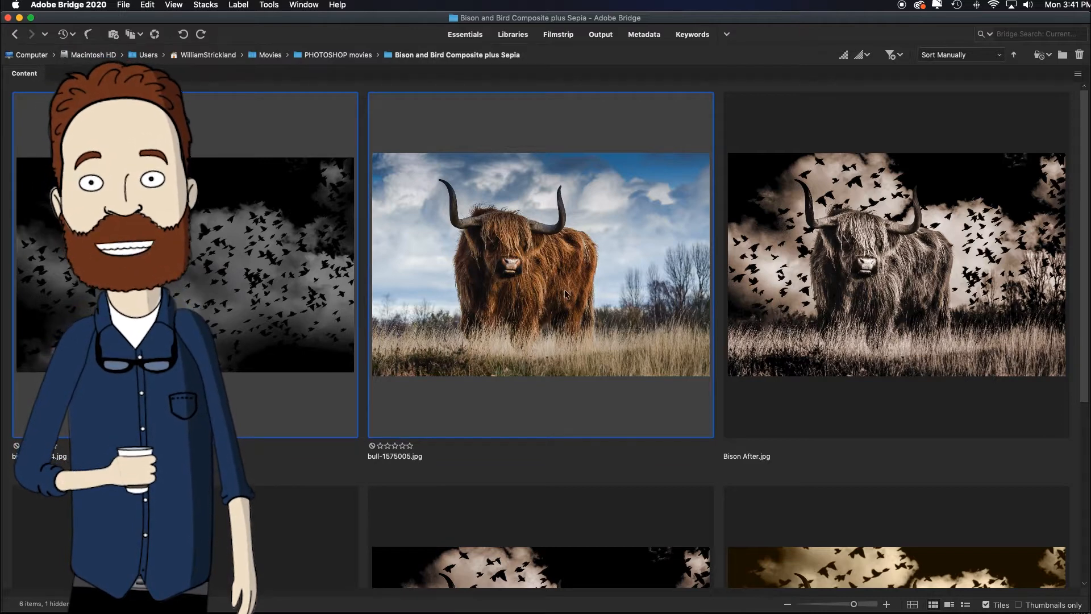
{"action": "left_click", "coordinate": [270, 5]}
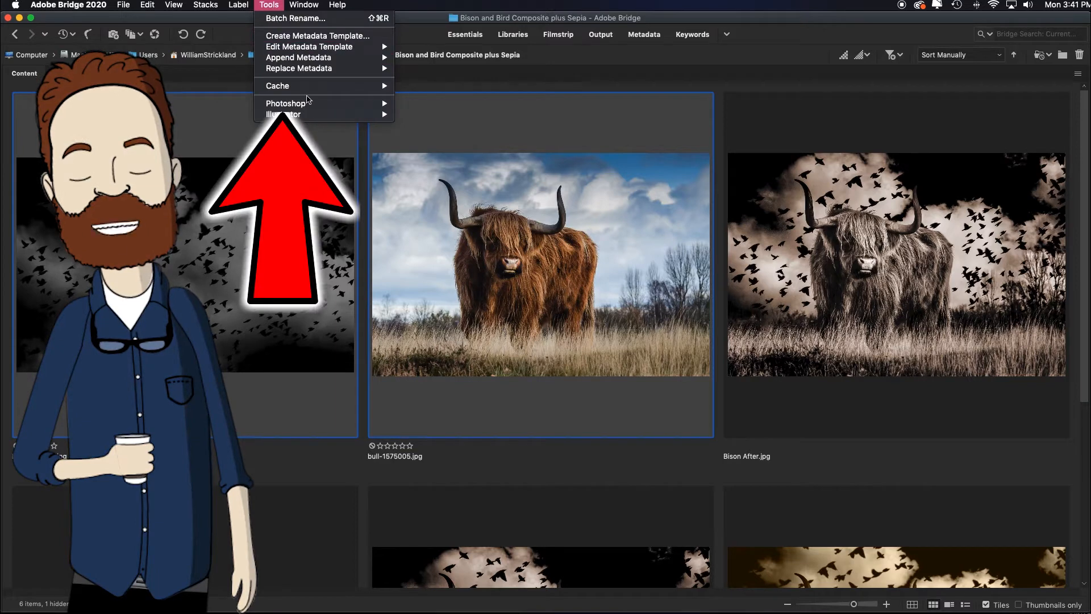
{"action": "mouse_move", "coordinate": [312, 105]}
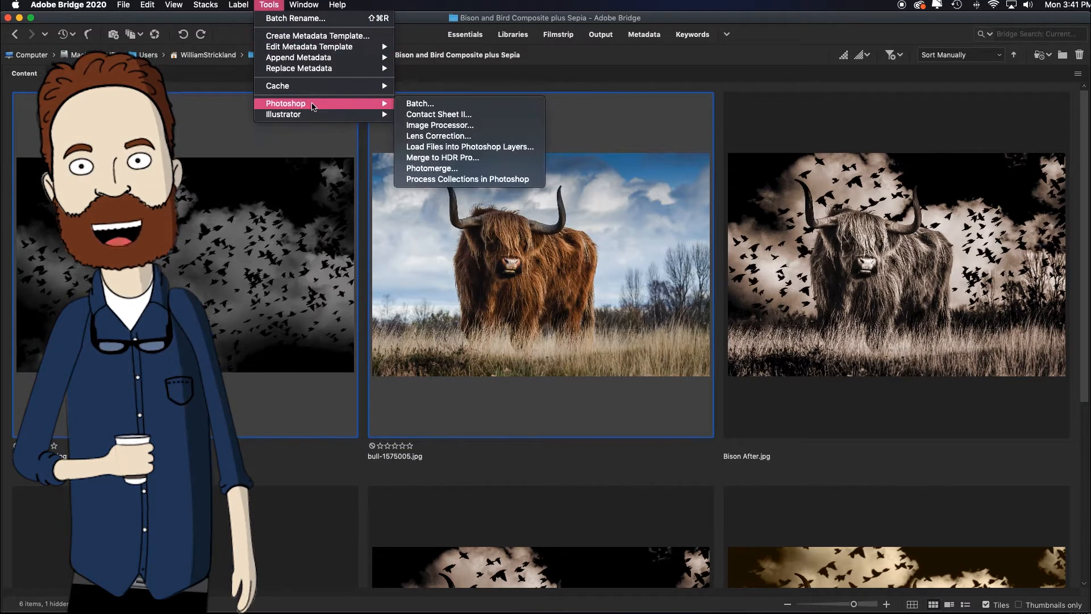
{"action": "left_click", "coordinate": [537, 148]}
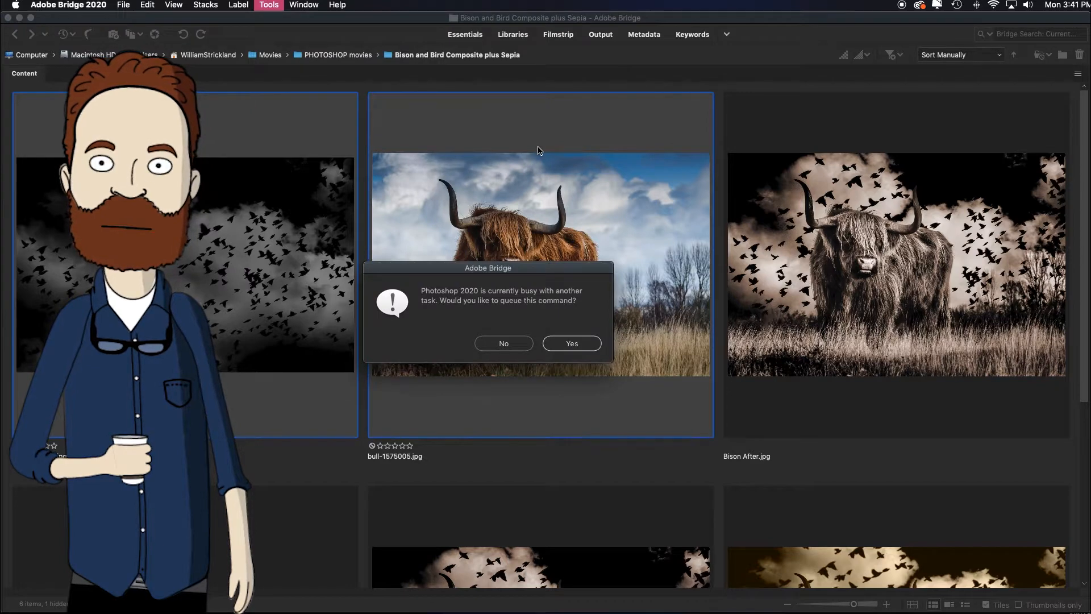
{"action": "left_click", "coordinate": [582, 345]}
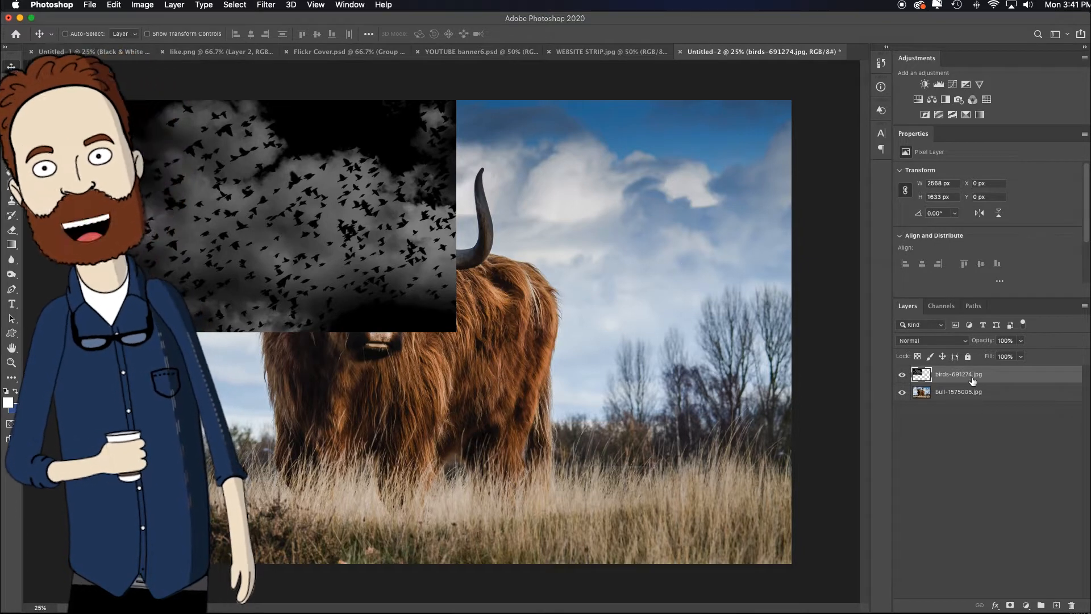
Step: Hide the birds layer and select the bull on the bull-1575005.jpg layer with the Object Selection tool
{"action": "left_click", "coordinate": [902, 375]}
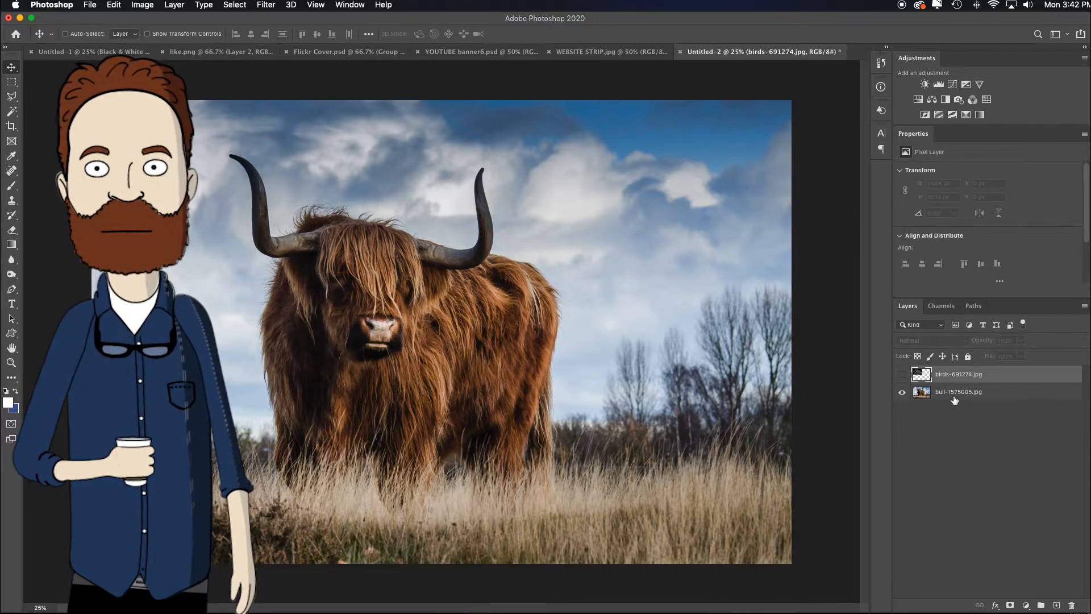
{"action": "left_click", "coordinate": [984, 393]}
{"action": "left_click", "coordinate": [13, 112]}
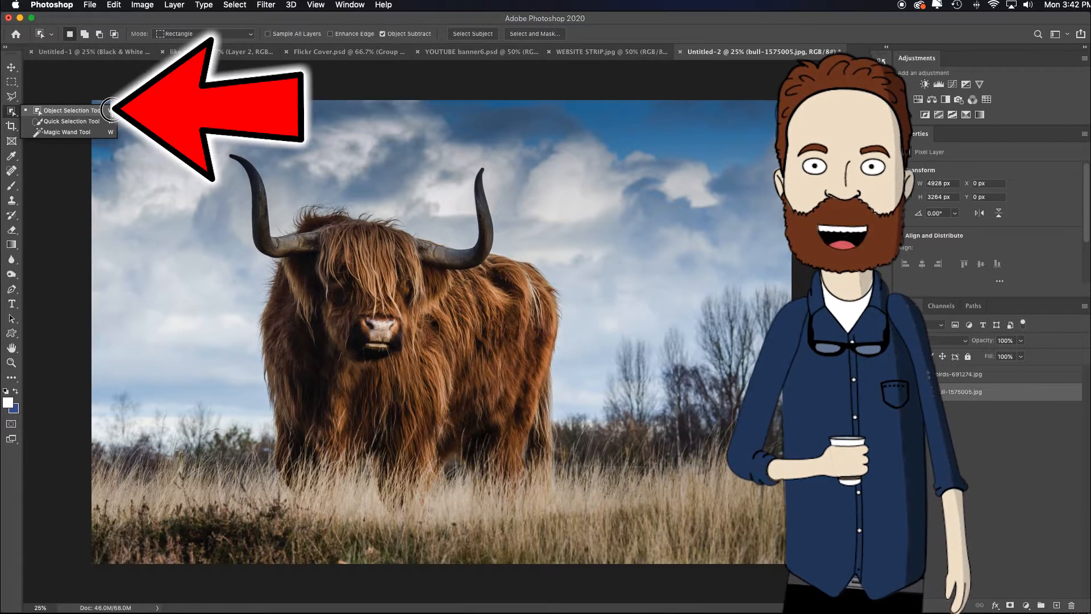
{"action": "left_click", "coordinate": [112, 111]}
{"action": "left_click_drag", "start_coordinate": [219, 148], "coordinate": [578, 517]}
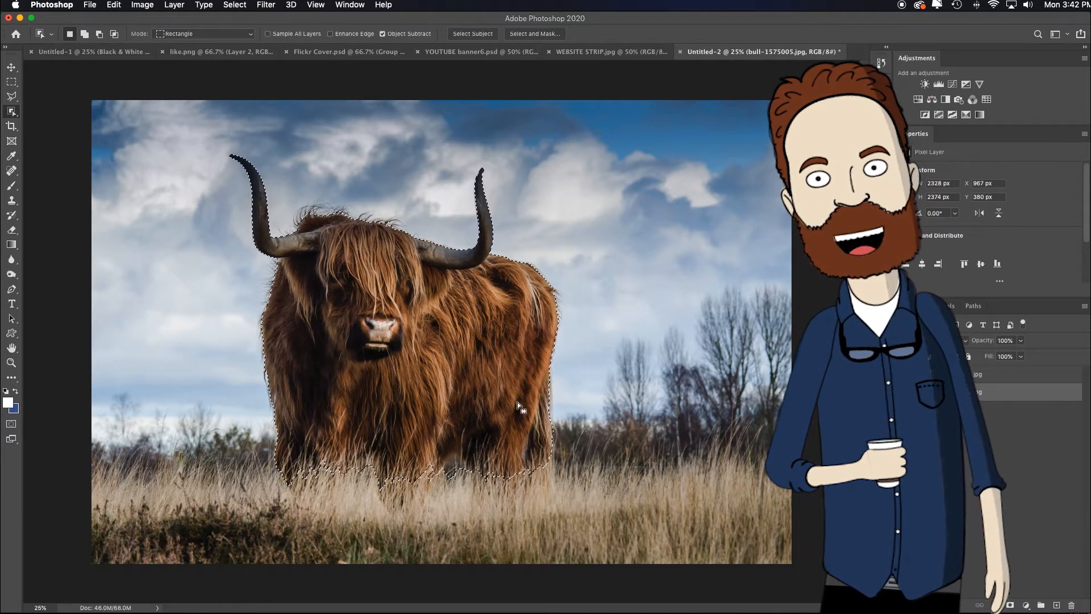
Step: Add the grass, the bushes and the bare trees on both sides of the bull to the selection with the Quick Selection tool
{"action": "left_click_drag", "start_coordinate": [11, 112], "coordinate": [50, 122]}
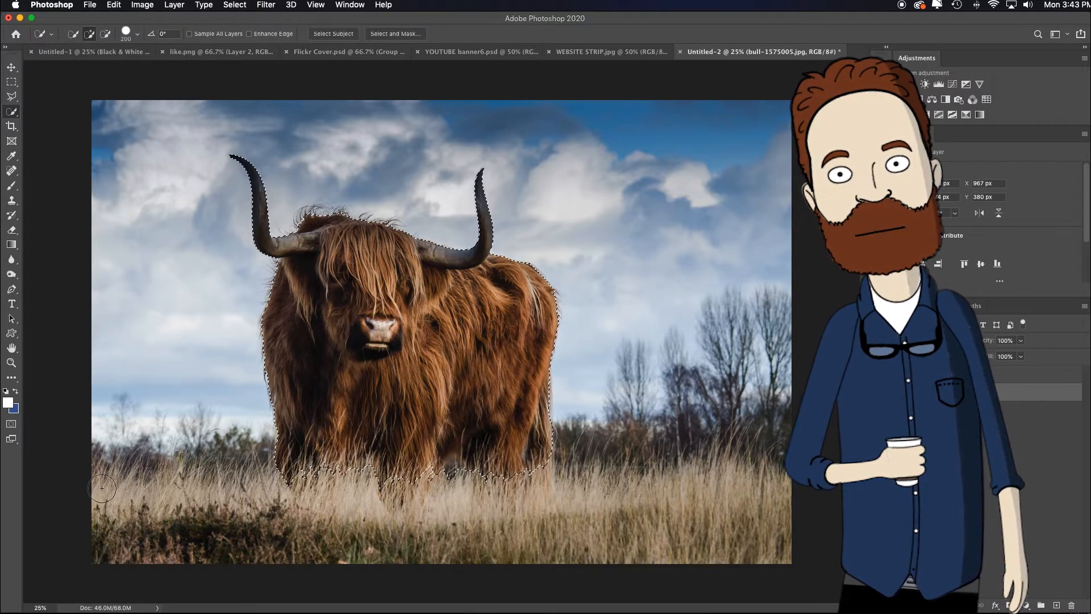
{"action": "mouse_move", "coordinate": [124, 493]}
{"action": "left_mouse_down"}
{"action": "mouse_move", "coordinate": [590, 521]}
{"action": "mouse_move", "coordinate": [858, 511]}
{"action": "mouse_move", "coordinate": [359, 464]}
{"action": "mouse_move", "coordinate": [281, 474]}
{"action": "mouse_move", "coordinate": [340, 482]}
{"action": "left_mouse_up"}
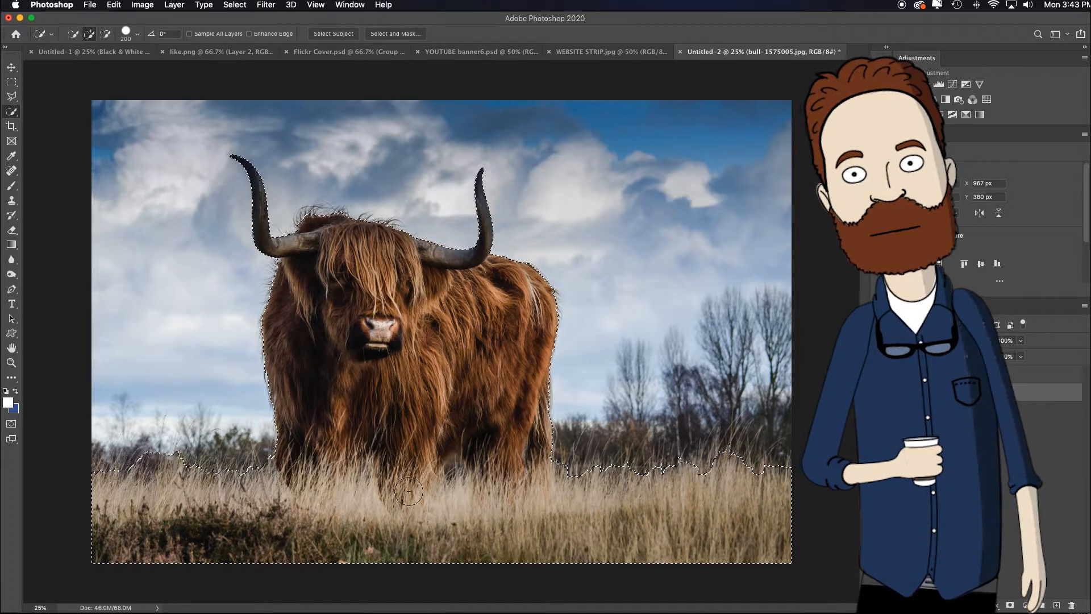
{"action": "mouse_move", "coordinate": [580, 442]}
{"action": "left_mouse_down"}
{"action": "mouse_move", "coordinate": [620, 448]}
{"action": "mouse_move", "coordinate": [711, 426]}
{"action": "mouse_move", "coordinate": [768, 423]}
{"action": "left_mouse_up"}
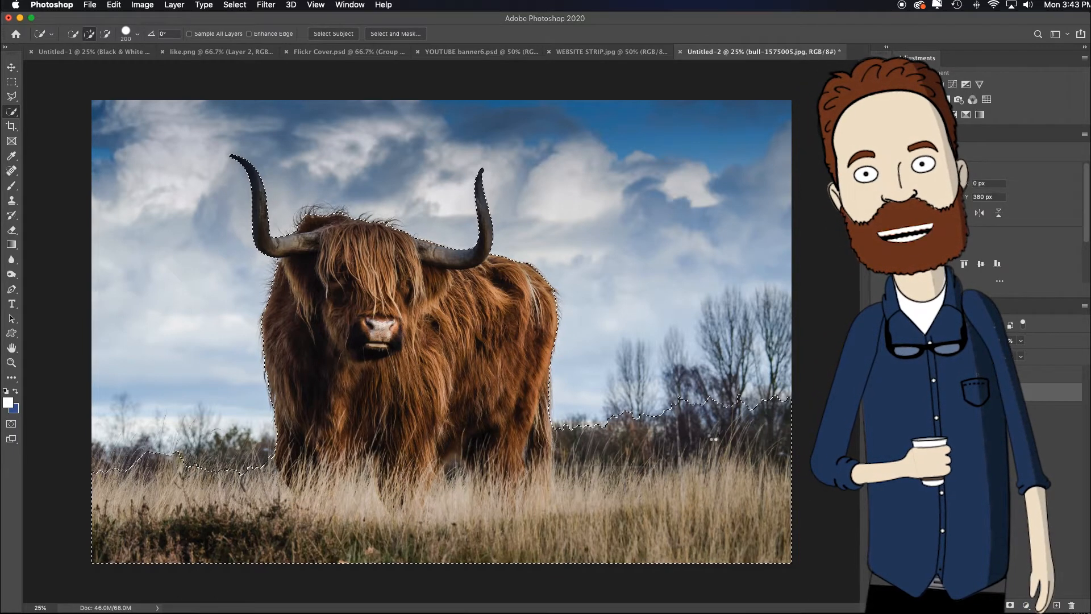
{"action": "mouse_move", "coordinate": [254, 447]}
{"action": "left_mouse_down"}
{"action": "mouse_move", "coordinate": [127, 484]}
{"action": "mouse_move", "coordinate": [108, 464]}
{"action": "mouse_move", "coordinate": [122, 426]}
{"action": "mouse_move", "coordinate": [137, 450]}
{"action": "mouse_move", "coordinate": [202, 424]}
{"action": "left_mouse_up"}
{"action": "mouse_move", "coordinate": [630, 377]}
{"action": "left_mouse_down"}
{"action": "mouse_move", "coordinate": [632, 358]}
{"action": "mouse_move", "coordinate": [635, 423]}
{"action": "left_mouse_up"}
{"action": "left_click_drag", "start_coordinate": [672, 347], "coordinate": [690, 420]}
{"action": "mouse_move", "coordinate": [726, 372]}
{"action": "left_mouse_down"}
{"action": "mouse_move", "coordinate": [726, 311]}
{"action": "mouse_move", "coordinate": [708, 316]}
{"action": "mouse_move", "coordinate": [777, 355]}
{"action": "mouse_move", "coordinate": [768, 303]}
{"action": "left_mouse_up"}
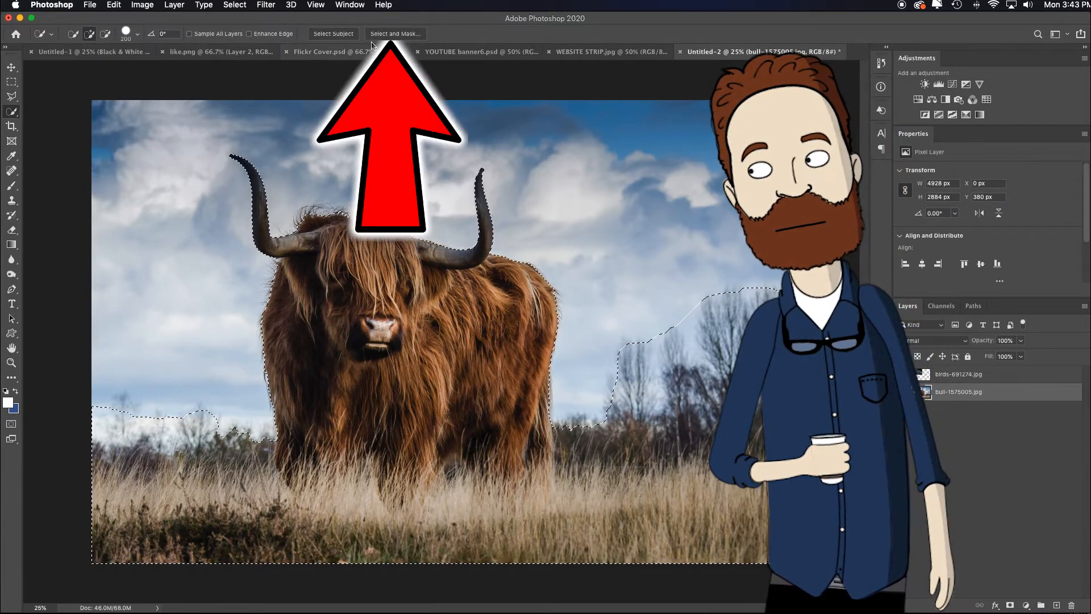
Step: Enter Select and Mask in Overlay view and refine the fur edges along the bull's head, back and rump with the Refine Edge brush
{"action": "left_click", "coordinate": [419, 35]}
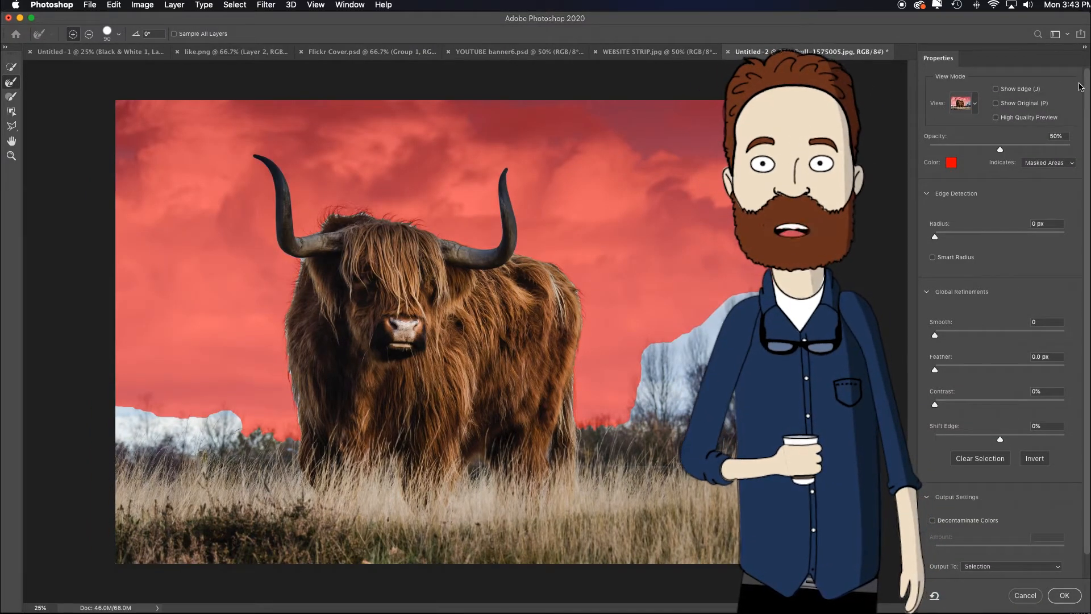
{"action": "left_click", "coordinate": [974, 106]}
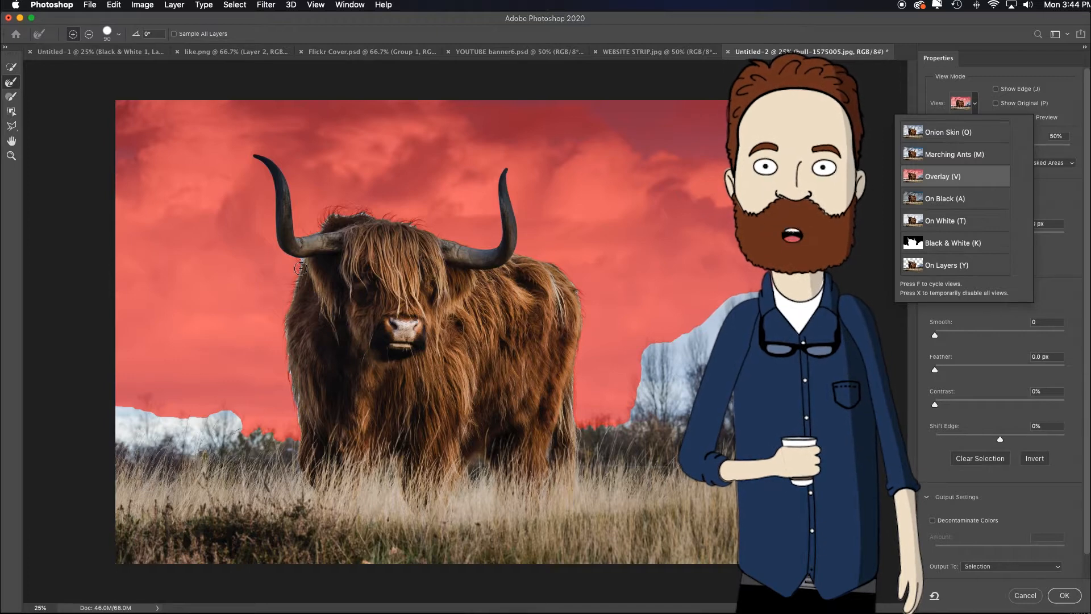
{"action": "key", "text": "bracketright"}
{"action": "key", "text": "bracketright"}
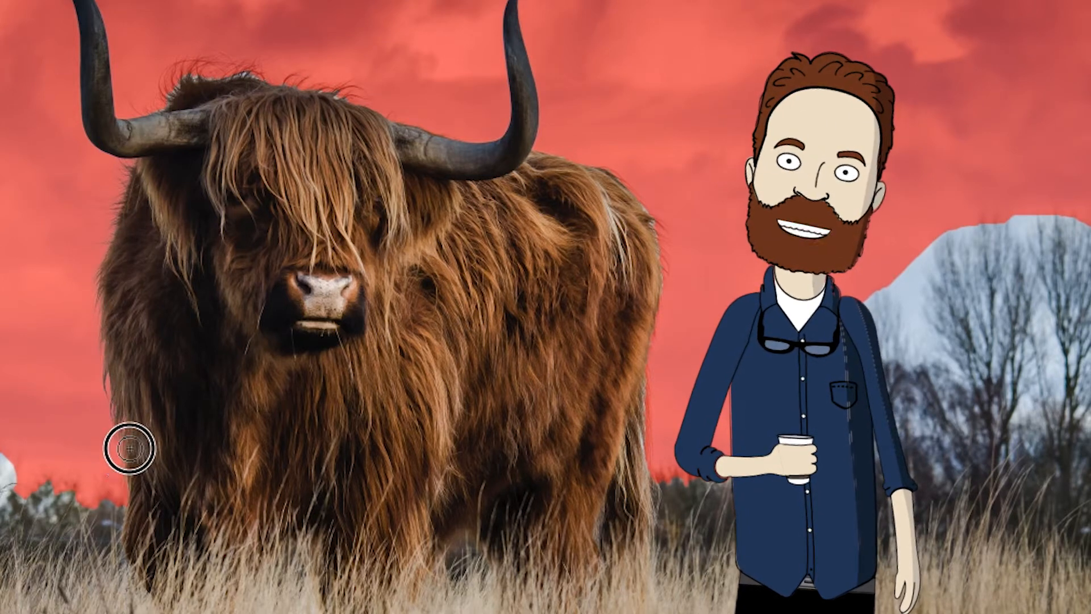
{"action": "key", "text": "bracketleft"}
{"action": "key", "text": "bracketleft"}
{"action": "key", "text": "bracketright"}
{"action": "key", "text": "bracketright"}
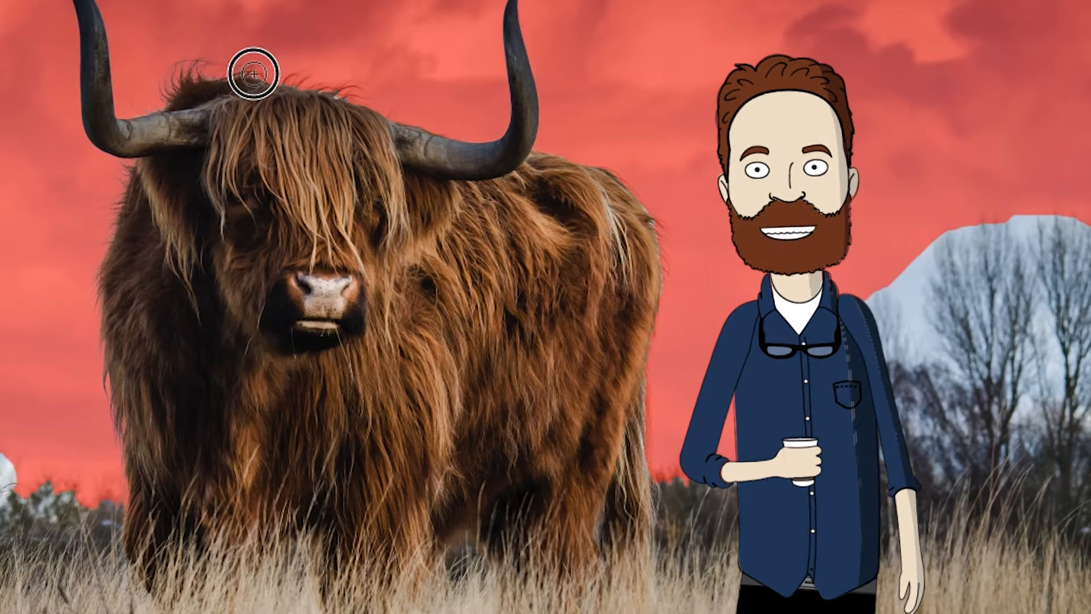
{"action": "left_click_drag", "start_coordinate": [341, 98], "coordinate": [345, 85]}
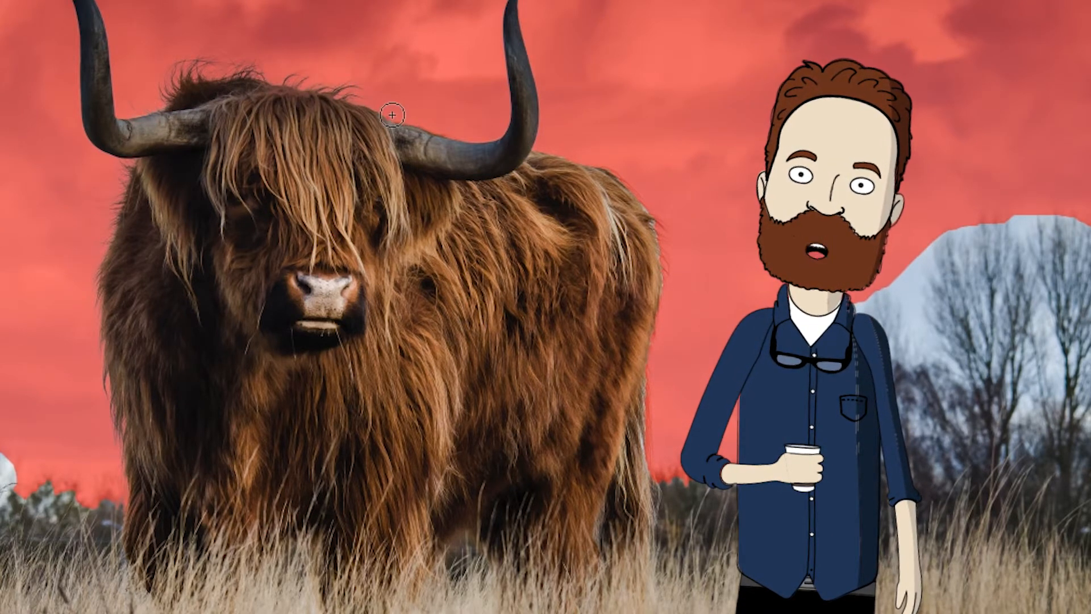
{"action": "mouse_move", "coordinate": [554, 163]}
{"action": "left_mouse_down"}
{"action": "mouse_move", "coordinate": [619, 173]}
{"action": "mouse_move", "coordinate": [642, 200]}
{"action": "mouse_move", "coordinate": [671, 248]}
{"action": "mouse_move", "coordinate": [666, 291]}
{"action": "left_mouse_up"}
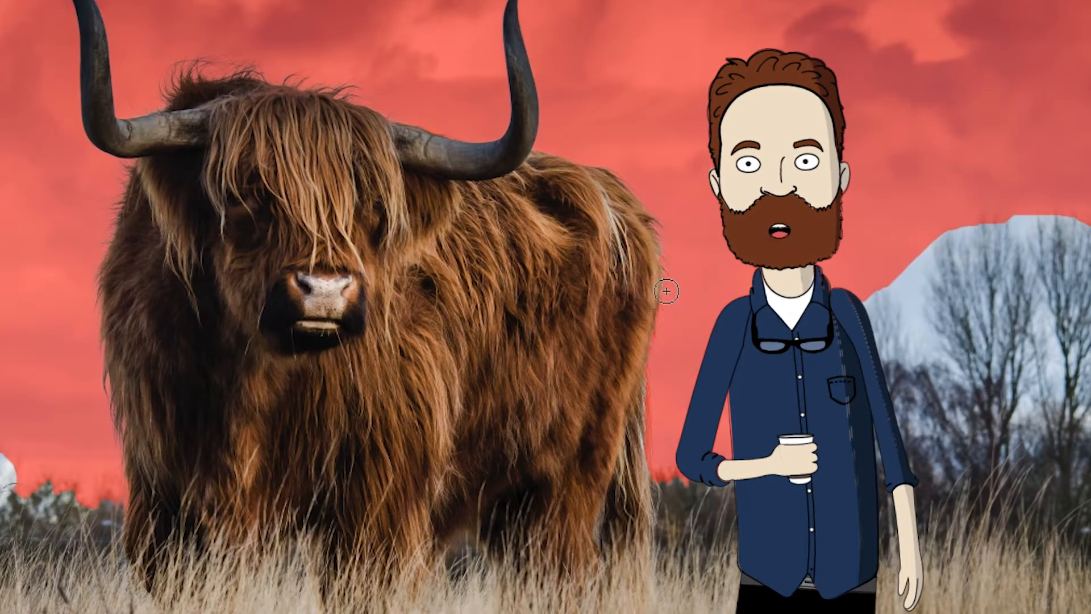
{"action": "mouse_move", "coordinate": [657, 332]}
{"action": "left_mouse_down"}
{"action": "mouse_move", "coordinate": [644, 481]}
{"action": "mouse_move", "coordinate": [656, 517]}
{"action": "left_mouse_up"}
{"action": "left_click_drag", "start_coordinate": [581, 447], "coordinate": [580, 449]}
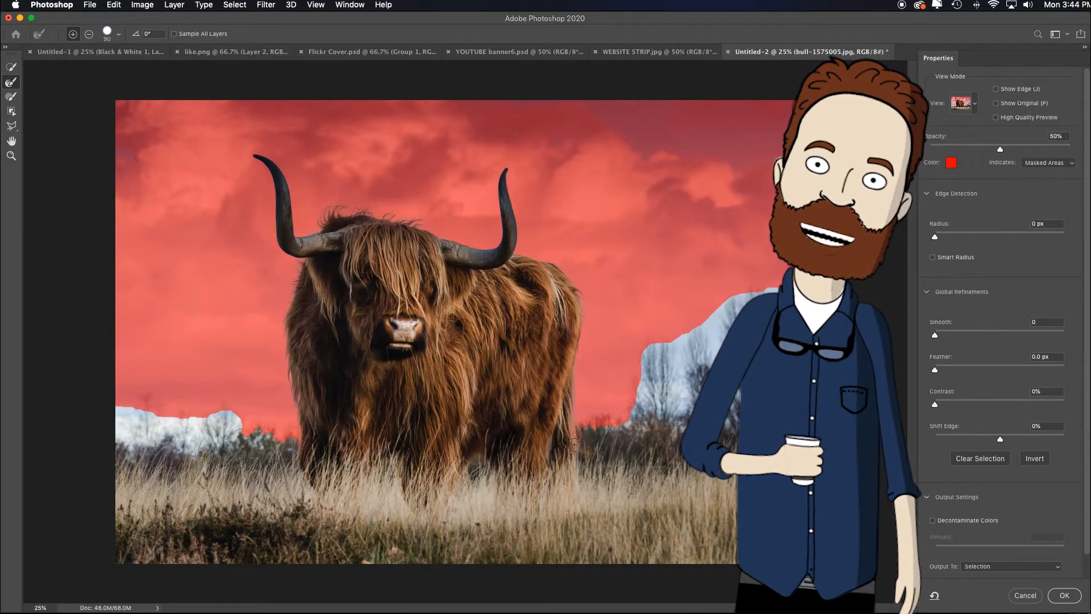
Step: Refine the selection around the loose hair on the bull's hind leg, reducing the Refine Edge brush size
{"action": "key", "text": "super+space"}
{"action": "left_click_drag", "start_coordinate": [589, 469], "coordinate": [670, 498]}
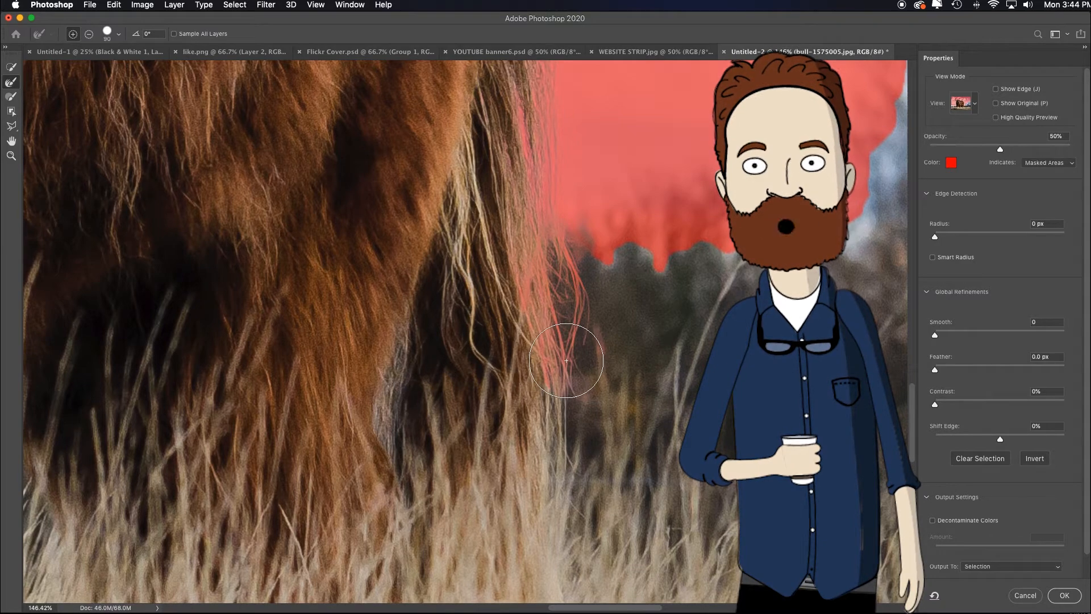
{"action": "mouse_move", "coordinate": [555, 358]}
{"action": "left_mouse_down"}
{"action": "mouse_move", "coordinate": [514, 264]}
{"action": "mouse_move", "coordinate": [561, 329]}
{"action": "mouse_move", "coordinate": [548, 298]}
{"action": "mouse_move", "coordinate": [498, 234]}
{"action": "mouse_move", "coordinate": [508, 130]}
{"action": "left_mouse_up"}
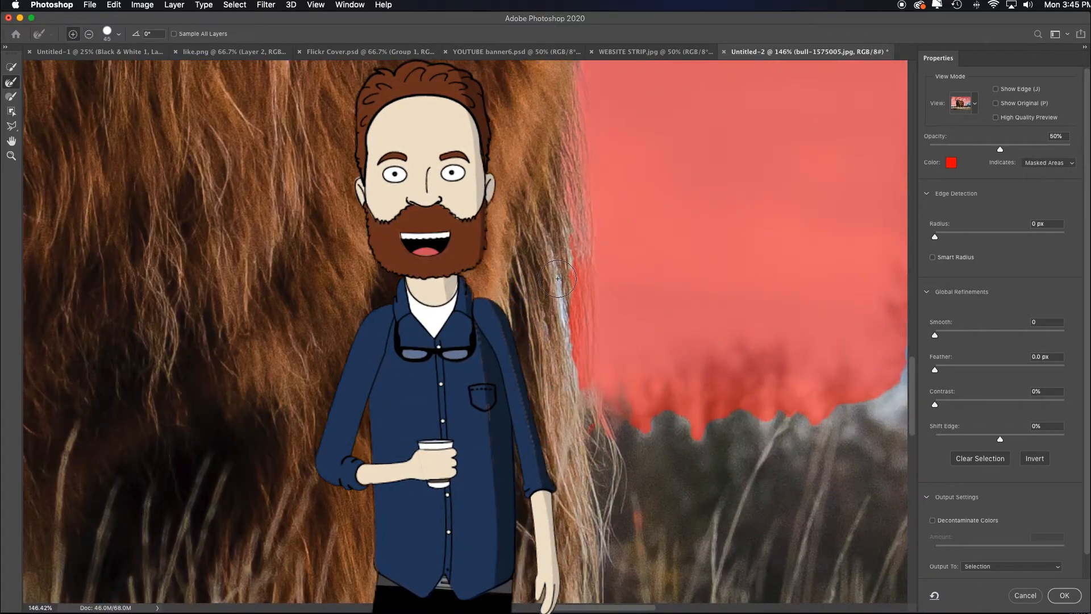
{"action": "key", "text": "bracketleft"}
{"action": "key", "text": "bracketleft"}
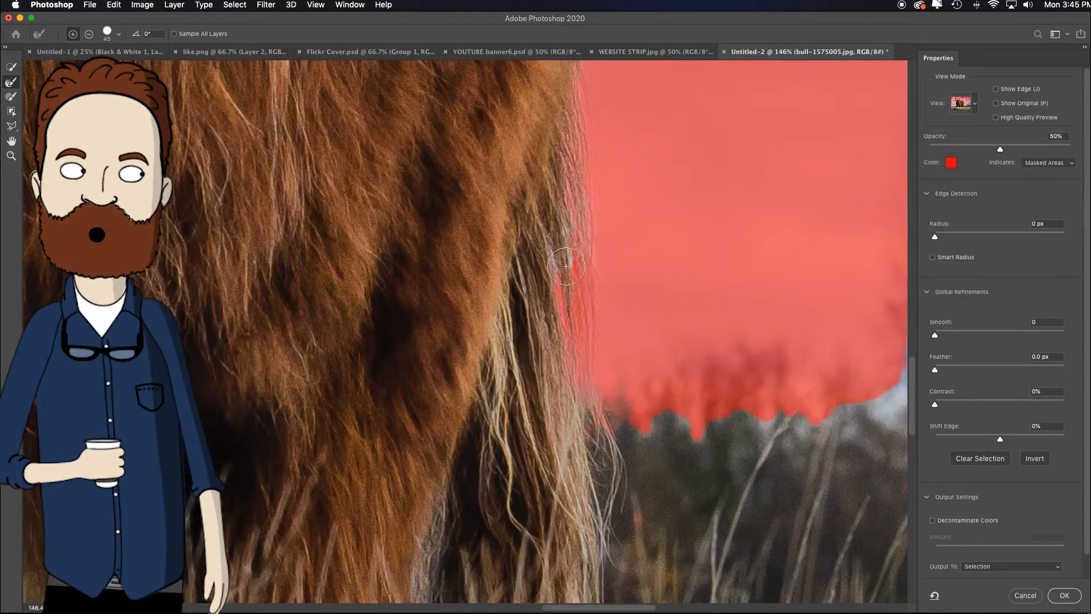
Step: Enlarge the Refine Edge brush to 500 and brush over the bare trees to the right of the bull to mask out the sky between branches
{"action": "key", "text": "cmd+0"}
{"action": "key", "text": "bracketright"}
{"action": "key", "text": "bracketright"}
{"action": "key", "text": "bracketright"}
{"action": "key", "text": "bracketright"}
{"action": "key", "text": "bracketright"}
{"action": "key", "text": "bracketright"}
{"action": "key", "text": "bracketright"}
{"action": "key", "text": "bracketright"}
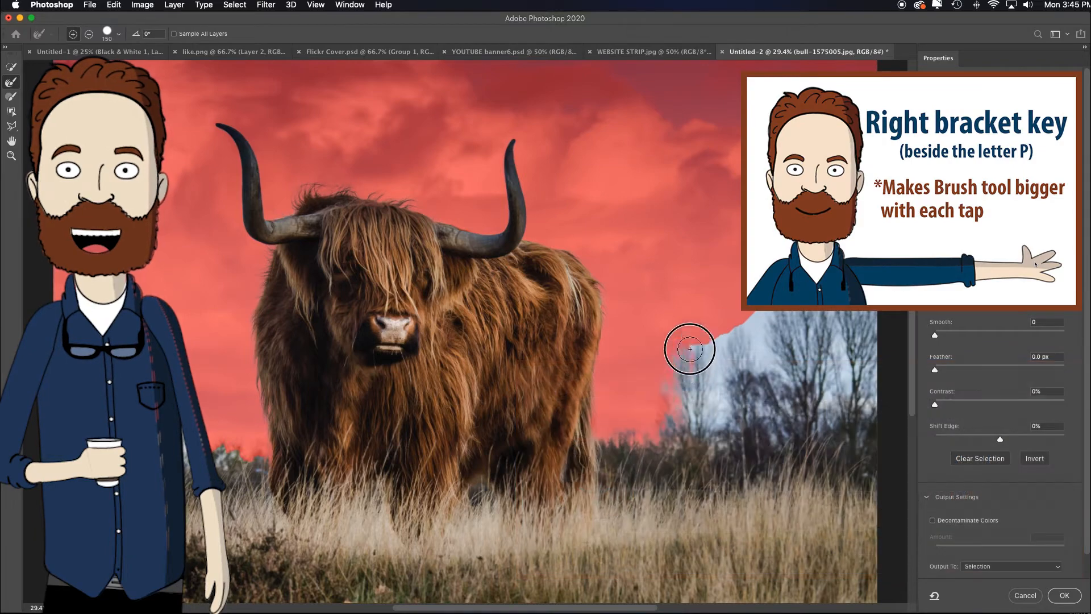
{"action": "mouse_move", "coordinate": [716, 423]}
{"action": "left_mouse_down"}
{"action": "mouse_move", "coordinate": [743, 322]}
{"action": "mouse_move", "coordinate": [758, 381]}
{"action": "mouse_move", "coordinate": [772, 307]}
{"action": "left_mouse_up"}
{"action": "key", "text": "bracketright"}
{"action": "key", "text": "bracketright"}
{"action": "key", "text": "bracketright"}
{"action": "key", "text": "bracketright"}
{"action": "key", "text": "bracketright"}
{"action": "key", "text": "bracketright"}
{"action": "mouse_move", "coordinate": [694, 422]}
{"action": "left_mouse_down"}
{"action": "mouse_move", "coordinate": [750, 424]}
{"action": "mouse_move", "coordinate": [795, 335]}
{"action": "mouse_move", "coordinate": [872, 296]}
{"action": "mouse_move", "coordinate": [827, 384]}
{"action": "left_mouse_up"}
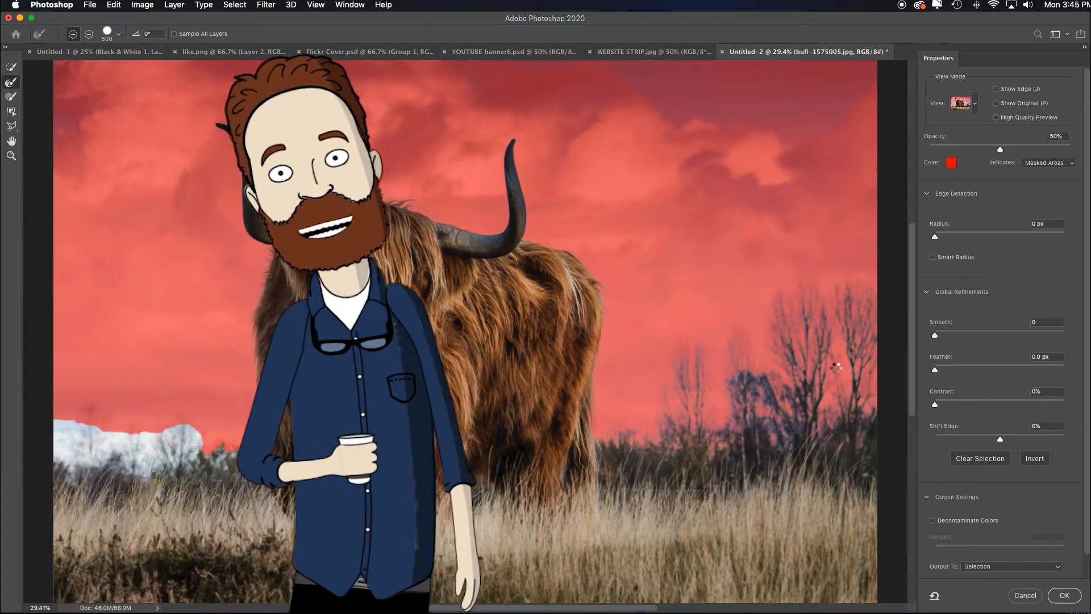
Step: Refine the edge of the bushes to the left of the bull, and reduce the brush size to 90
{"action": "mouse_move", "coordinate": [232, 449]}
{"action": "left_mouse_down"}
{"action": "mouse_move", "coordinate": [139, 434]}
{"action": "mouse_move", "coordinate": [36, 439]}
{"action": "mouse_move", "coordinate": [77, 467]}
{"action": "left_mouse_up"}
{"action": "key", "text": "bracketleft"}
{"action": "key", "text": "bracketleft"}
{"action": "key", "text": "bracketleft"}
{"action": "key", "text": "bracketleft"}
{"action": "key", "text": "bracketleft"}
{"action": "key", "text": "bracketleft"}
{"action": "key", "text": "bracketleft"}
{"action": "key", "text": "bracketleft"}
{"action": "key", "text": "bracketleft"}
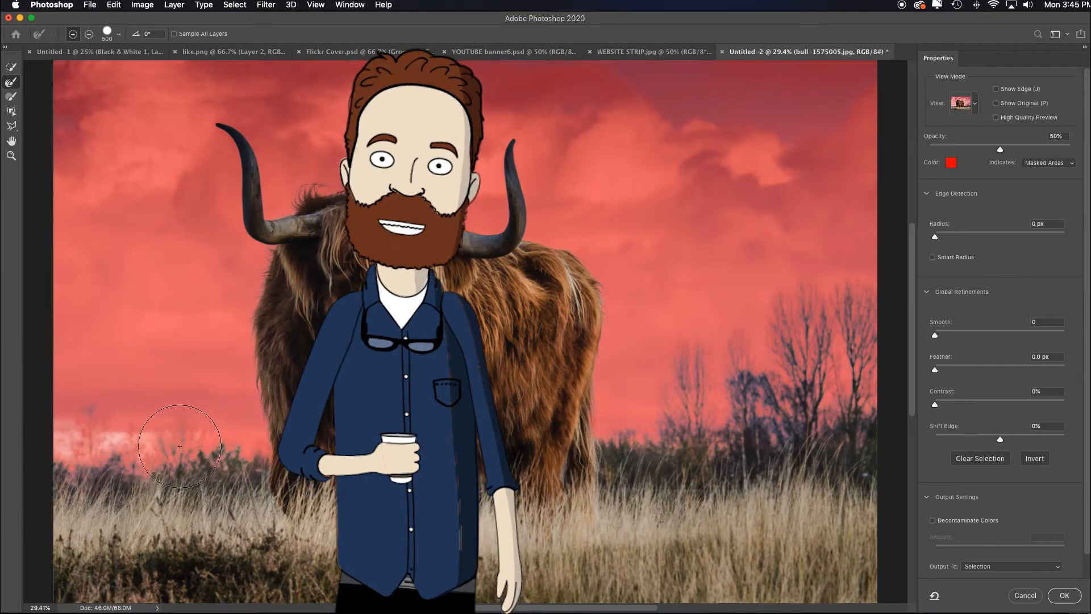
Step: Enable Smart Radius with a 1 px radius, and set Smooth to 2 and Feather to 0.2 px
{"action": "left_click", "coordinate": [932, 257]}
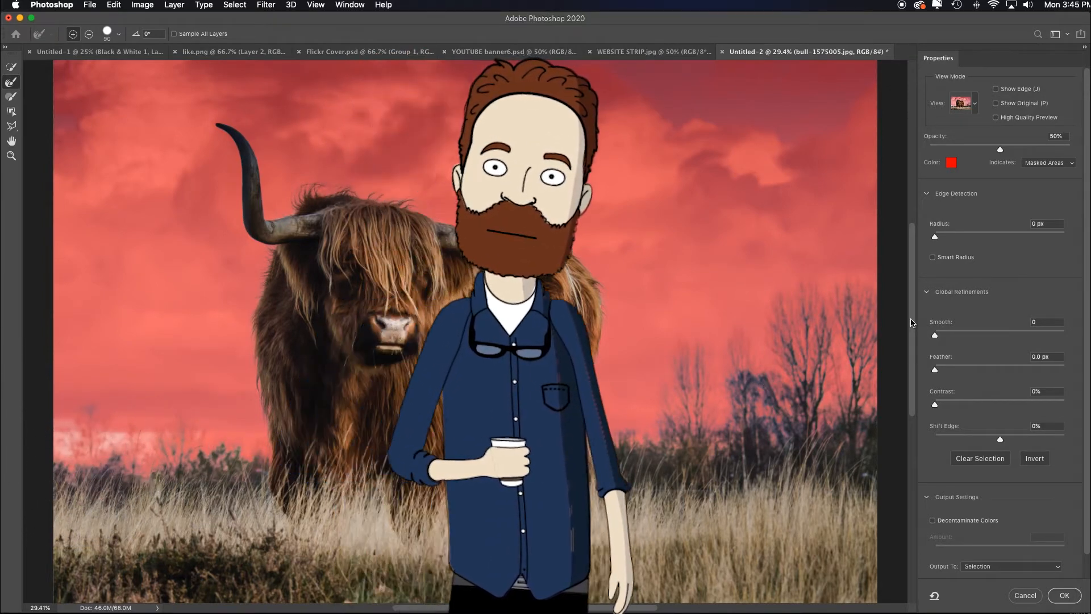
{"action": "left_click_drag", "start_coordinate": [934, 236], "coordinate": [939, 237]}
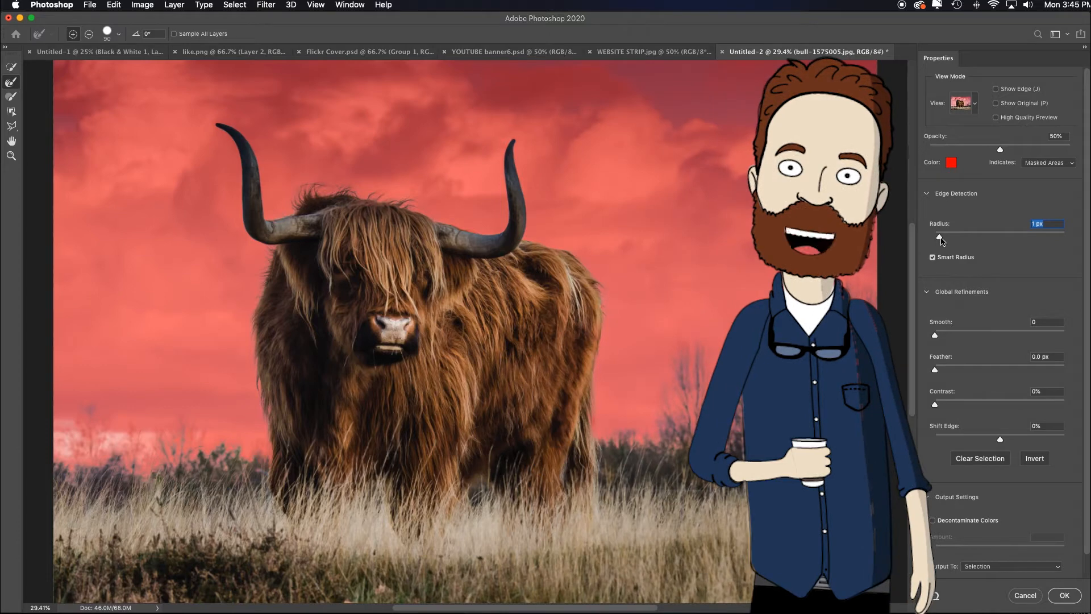
{"action": "left_click_drag", "start_coordinate": [936, 336], "coordinate": [937, 337]}
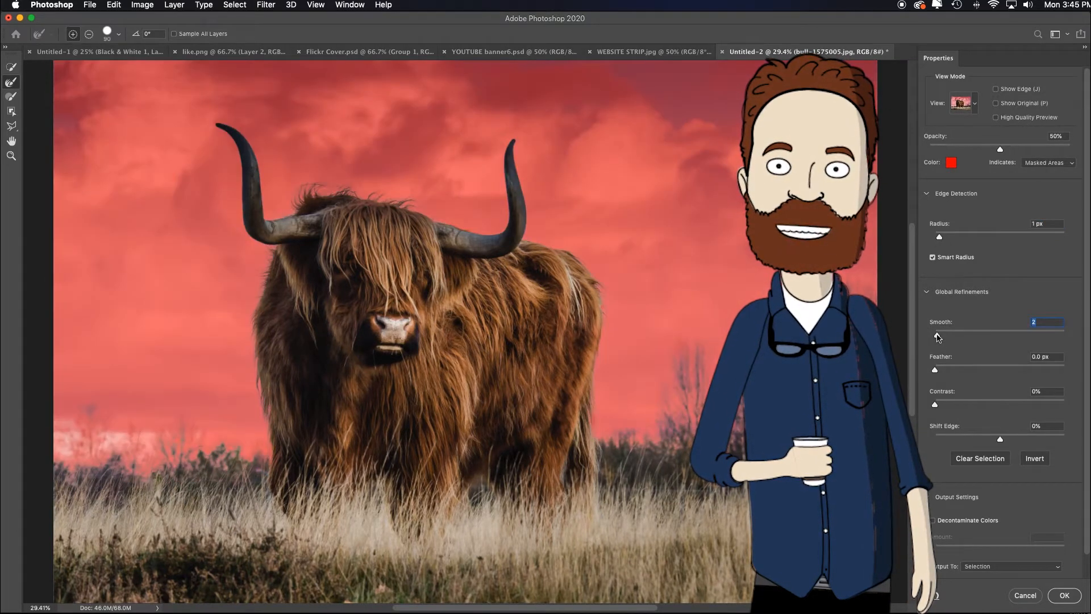
{"action": "left_click_drag", "start_coordinate": [936, 369], "coordinate": [938, 372]}
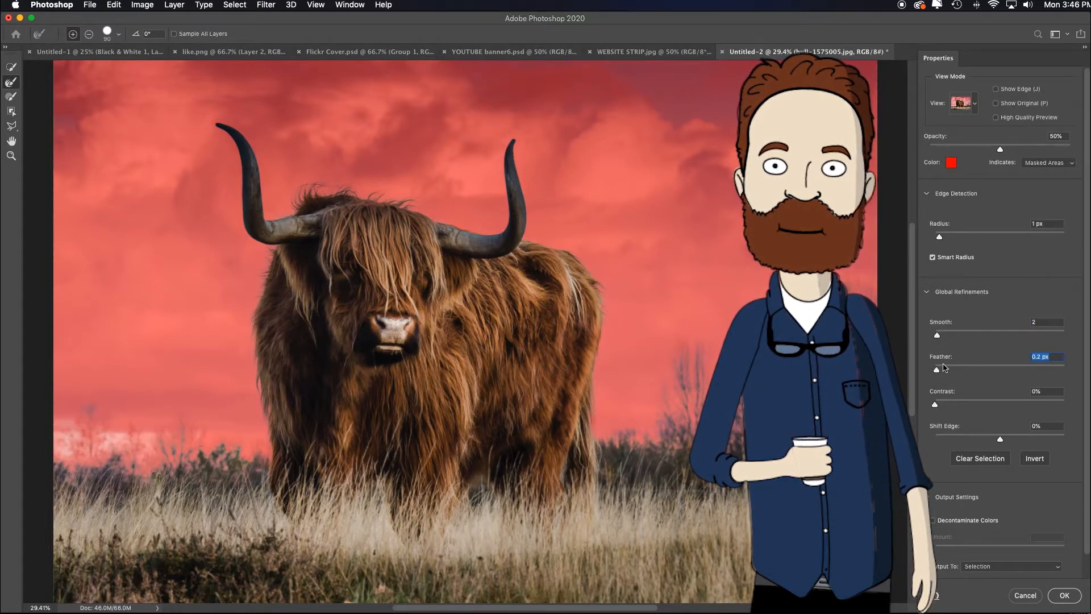
{"action": "scroll", "coordinate": [1003, 469], "scroll_direction": "down", "scroll_amount": 1}
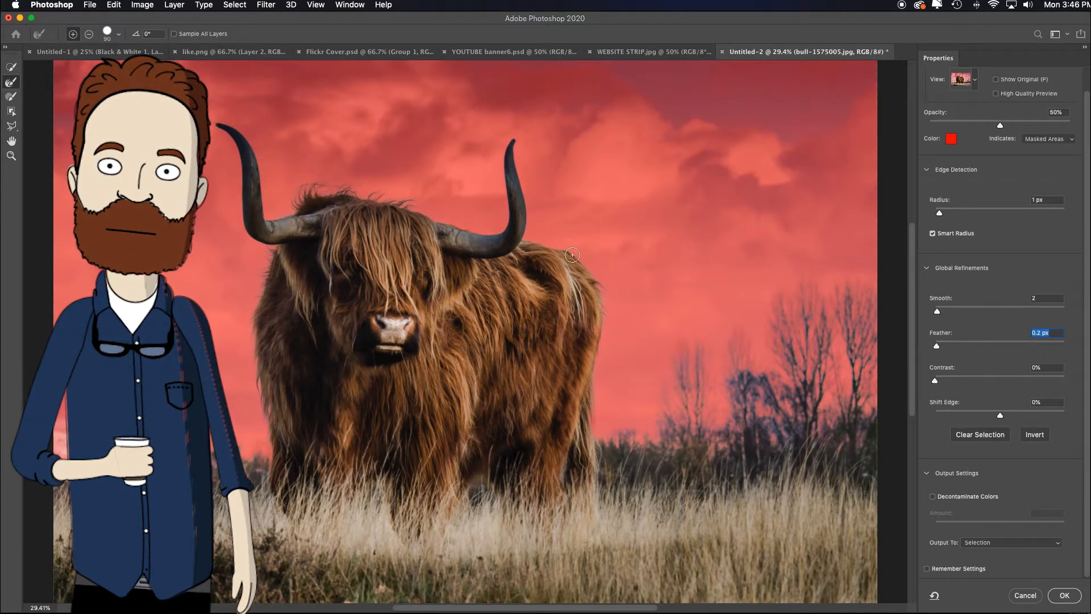
Step: Turn on Decontaminate Colors and output the refined selection to a new layer with a layer mask
{"action": "left_click", "coordinate": [932, 497]}
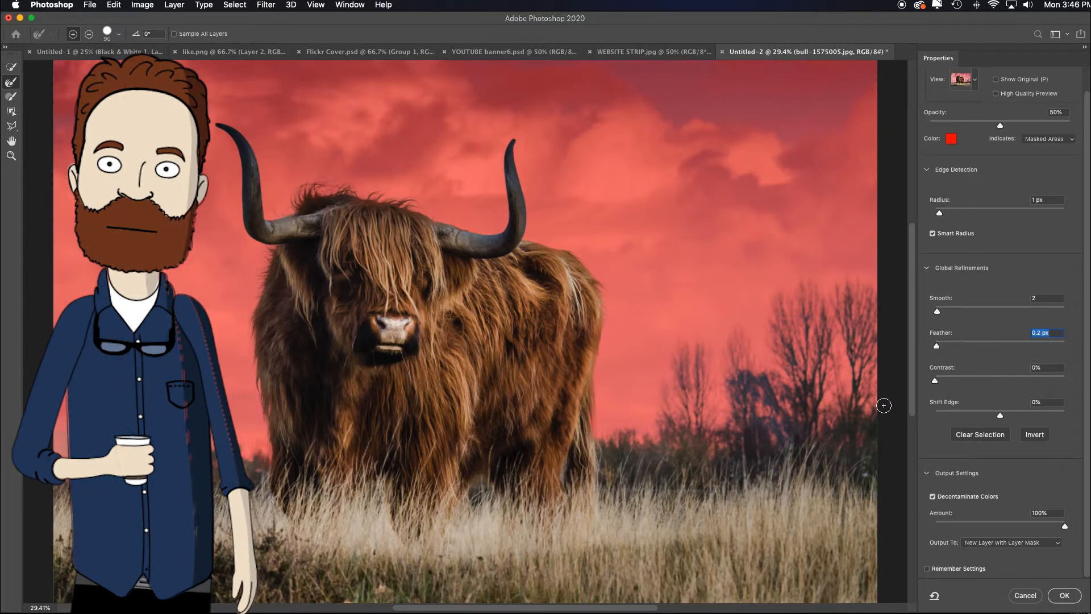
{"action": "left_click", "coordinate": [1059, 544]}
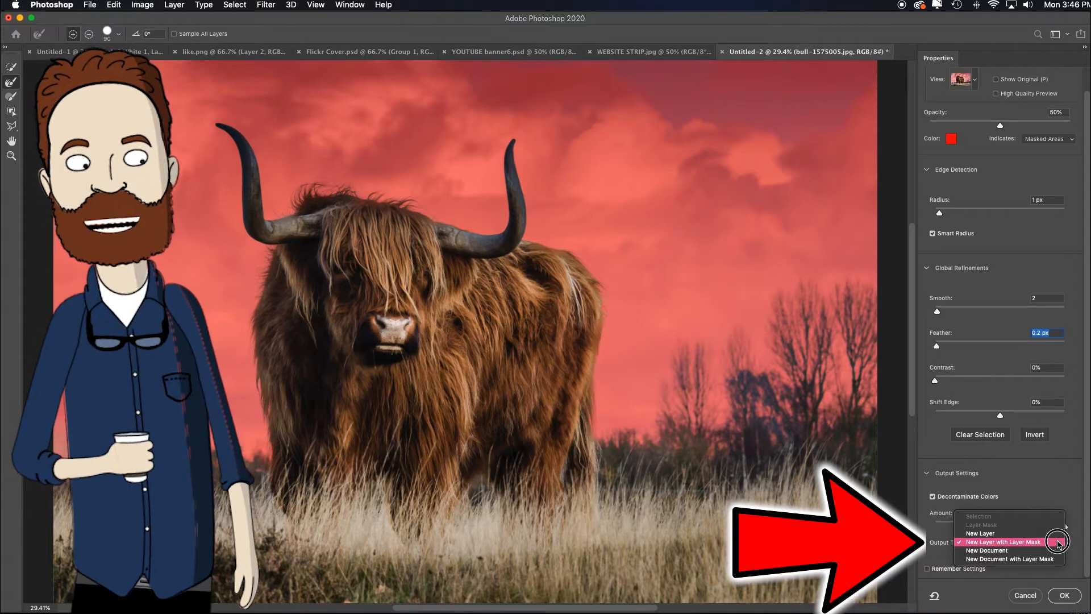
{"action": "left_click", "coordinate": [1058, 544]}
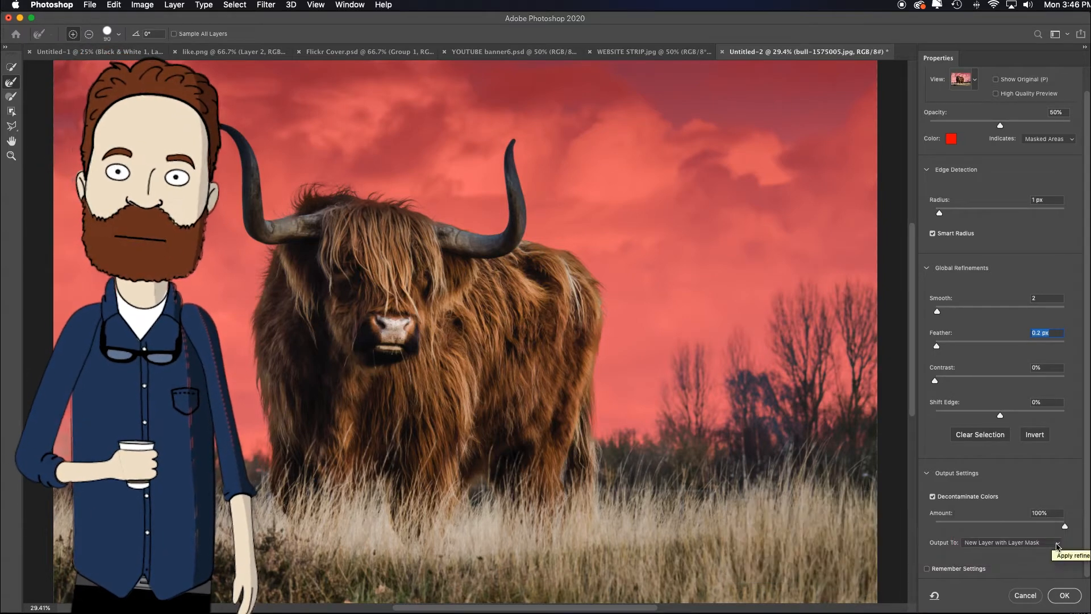
{"action": "left_click", "coordinate": [1063, 597]}
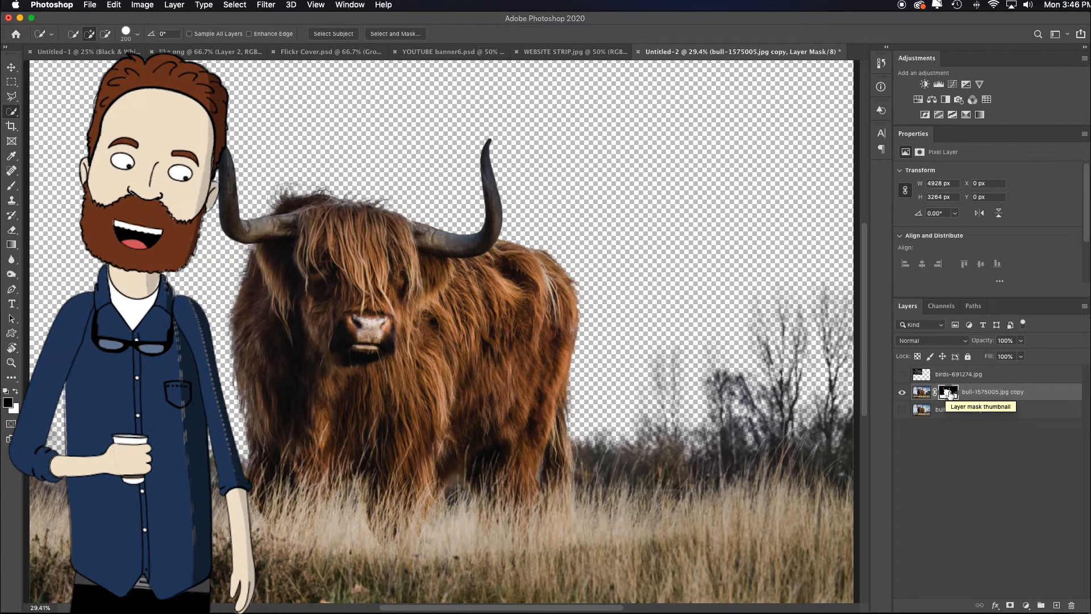
Step: View the bull copy's layer mask on its own and return to the normal image view
{"action": "left_click", "coordinate": [948, 393], "text": "alt"}
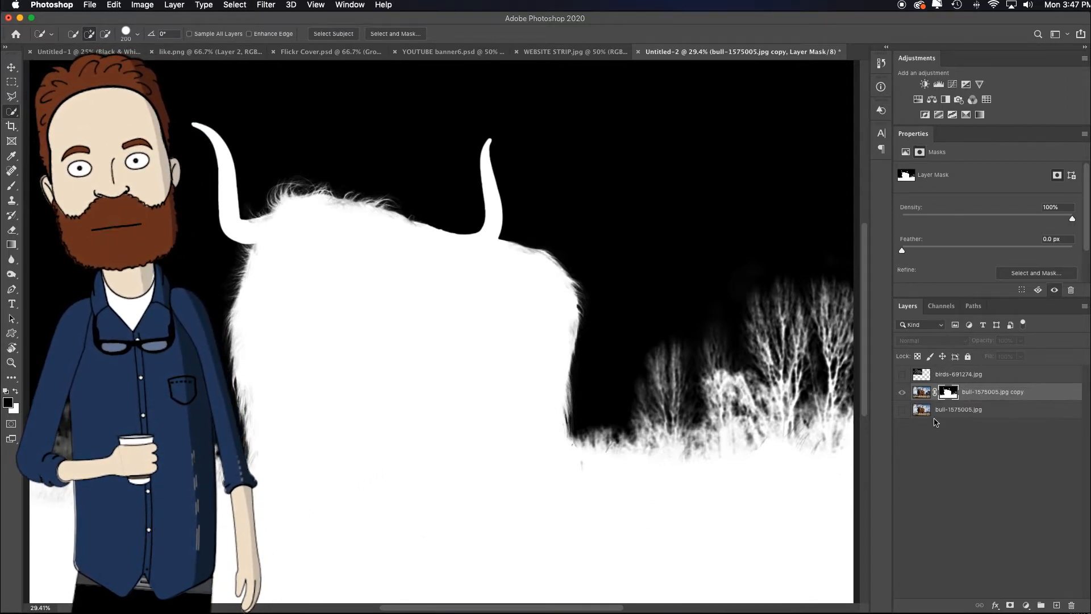
{"action": "left_click", "coordinate": [902, 392]}
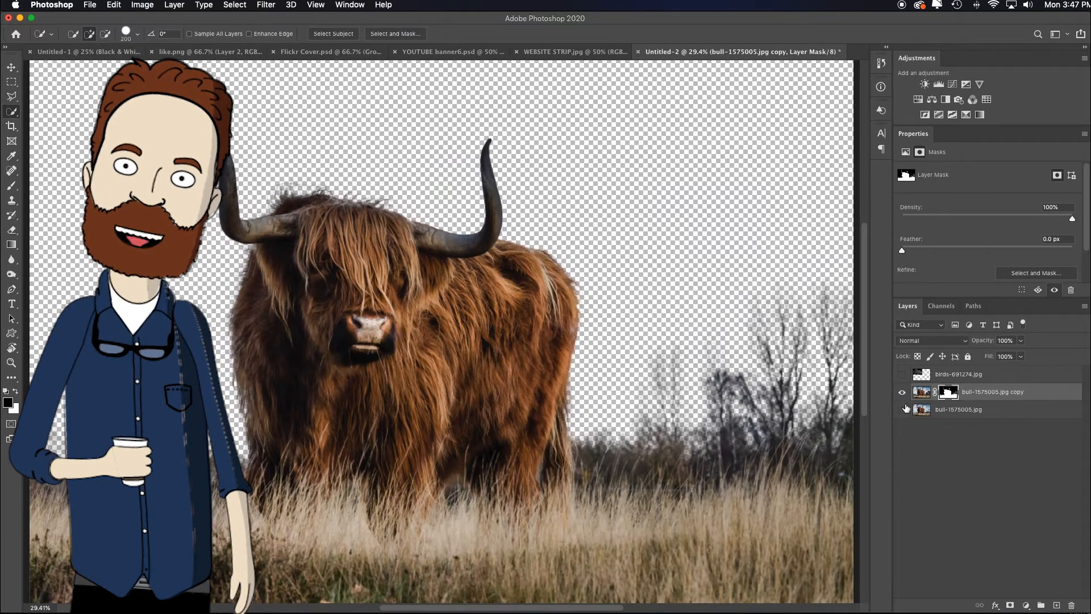
Step: Show the birds layer and move it directly beneath the masked bull copy layer
{"action": "left_click", "coordinate": [902, 378]}
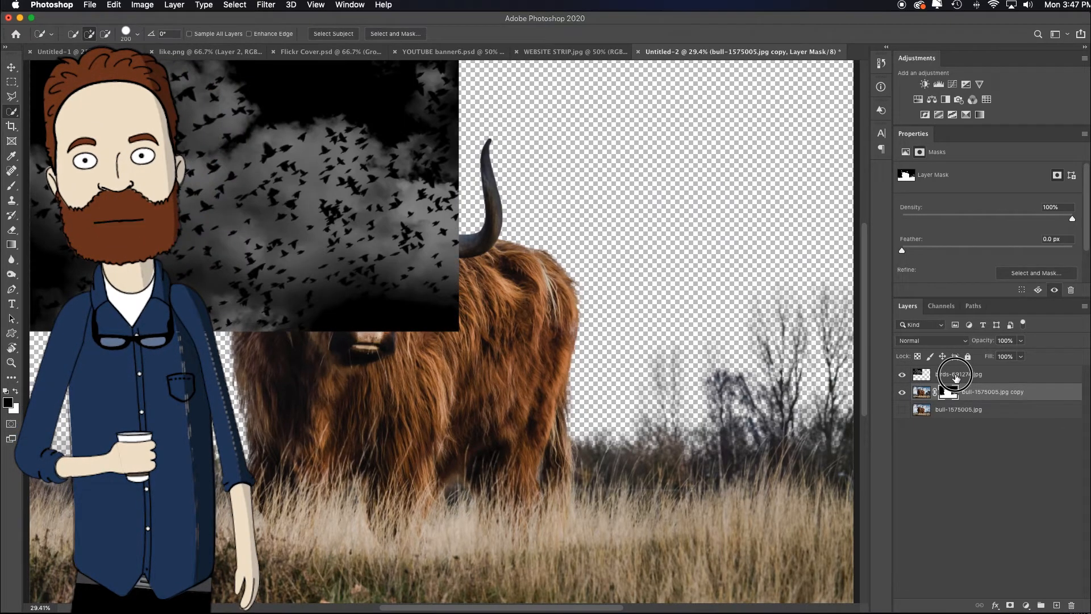
{"action": "left_click", "coordinate": [954, 375]}
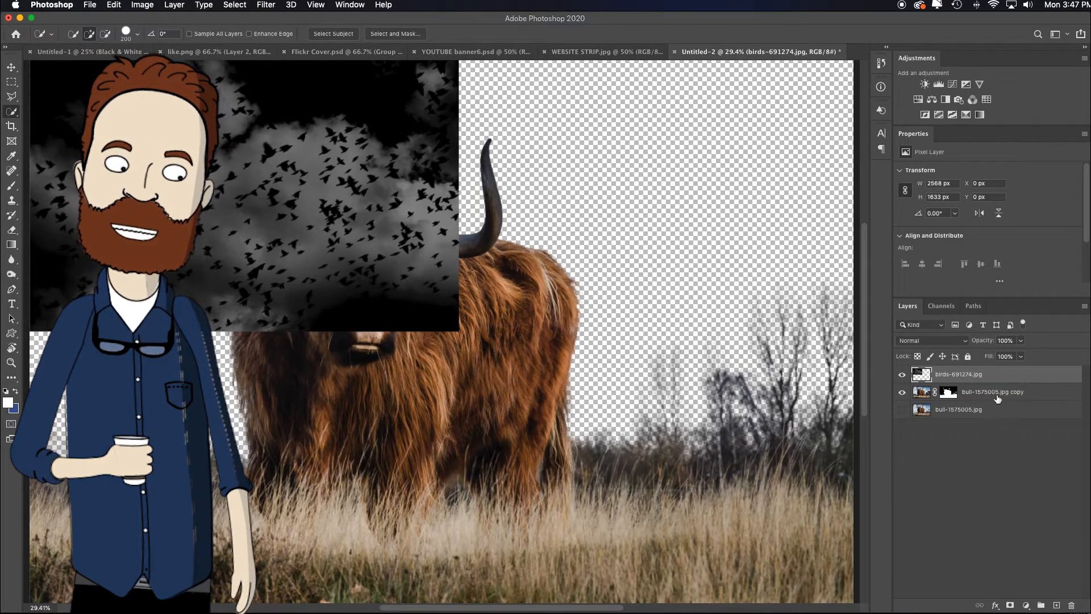
{"action": "left_click_drag", "start_coordinate": [978, 377], "coordinate": [978, 401]}
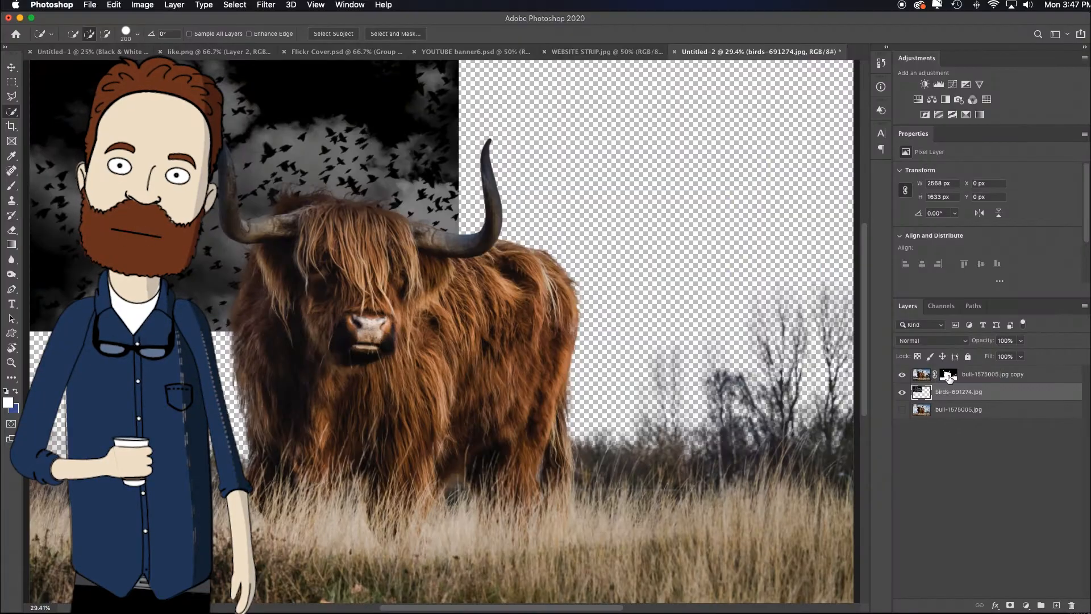
Step: Compare the bull copy's black-and-white mask with the composite over the birds image
{"action": "left_click", "coordinate": [948, 379], "text": "alt"}
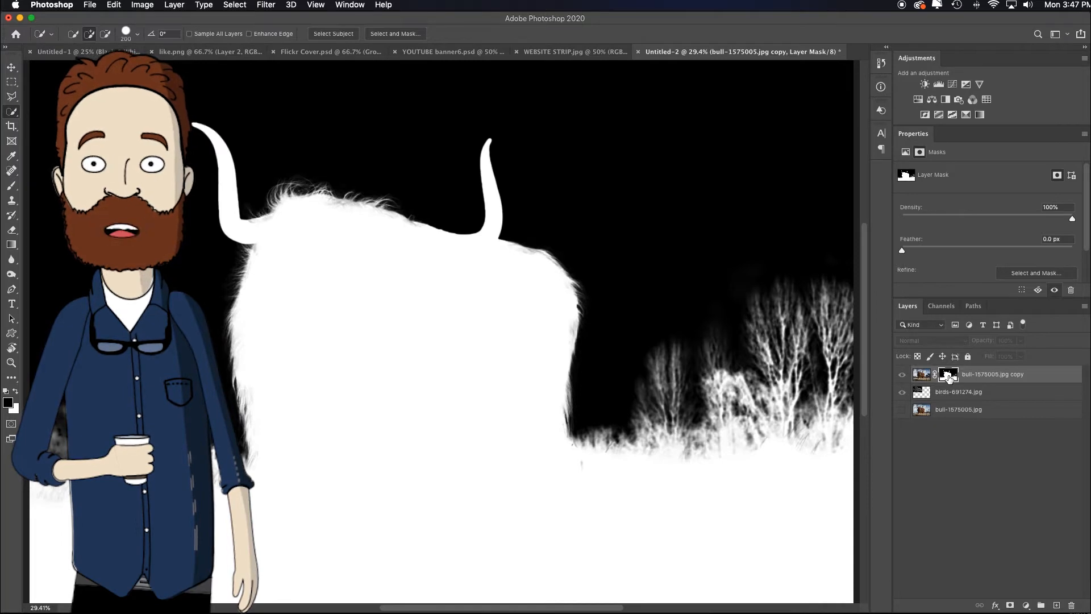
{"action": "left_click", "coordinate": [947, 379], "text": "alt"}
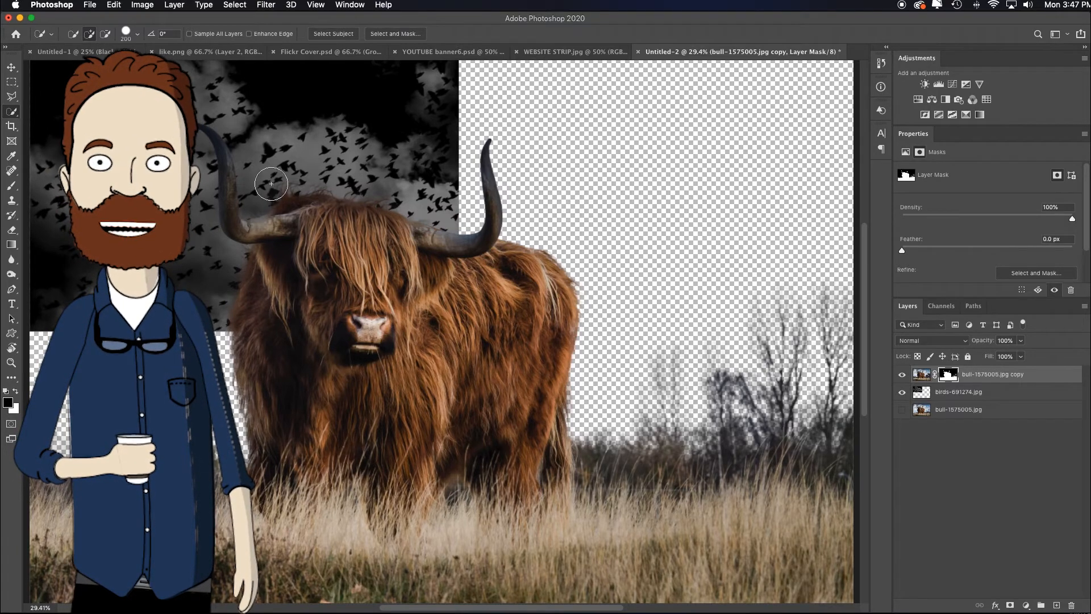
{"action": "scroll", "coordinate": [397, 228], "scroll_direction": "right", "scroll_amount": 2}
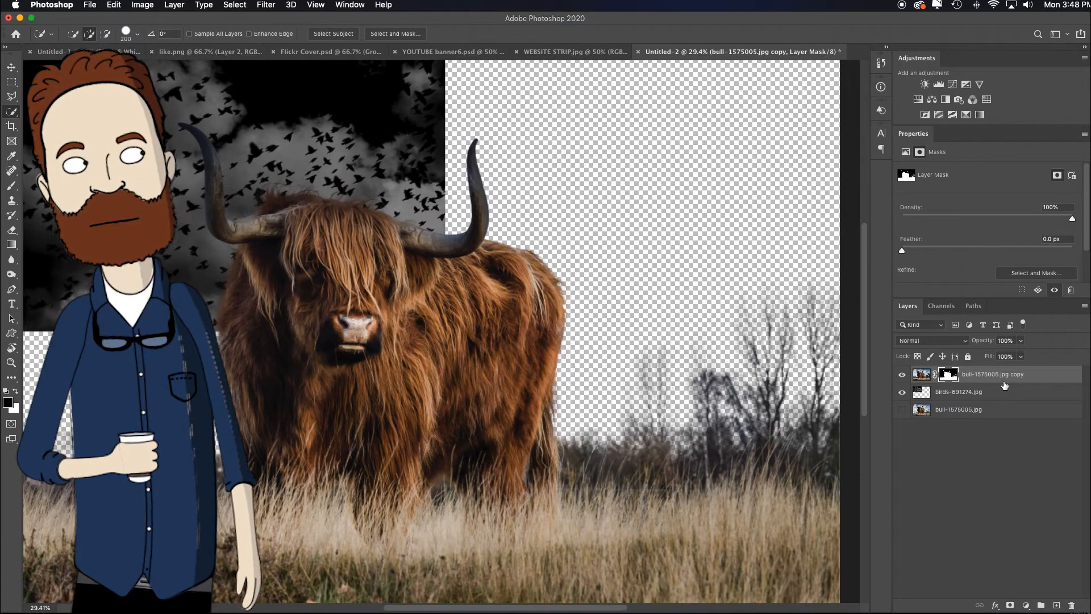
Step: Scale the birds layer up to about 193% with Free Transform so it fills the sky behind the bull
{"action": "left_click", "coordinate": [949, 398]}
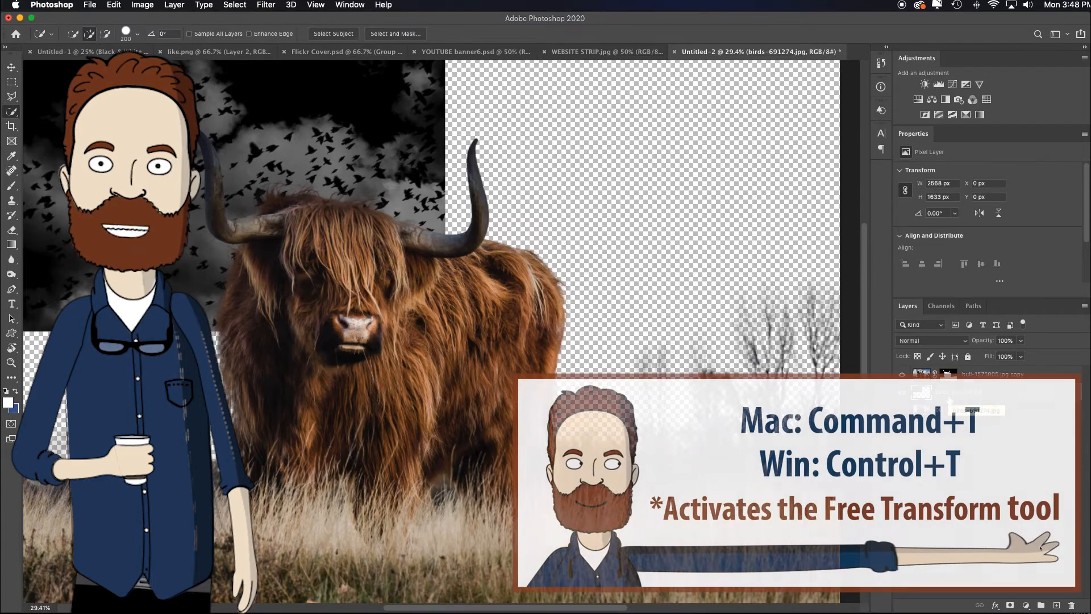
{"action": "key", "text": "super+t"}
{"action": "left_click_drag", "start_coordinate": [442, 331], "coordinate": [804, 600]}
{"action": "key", "text": "Return"}
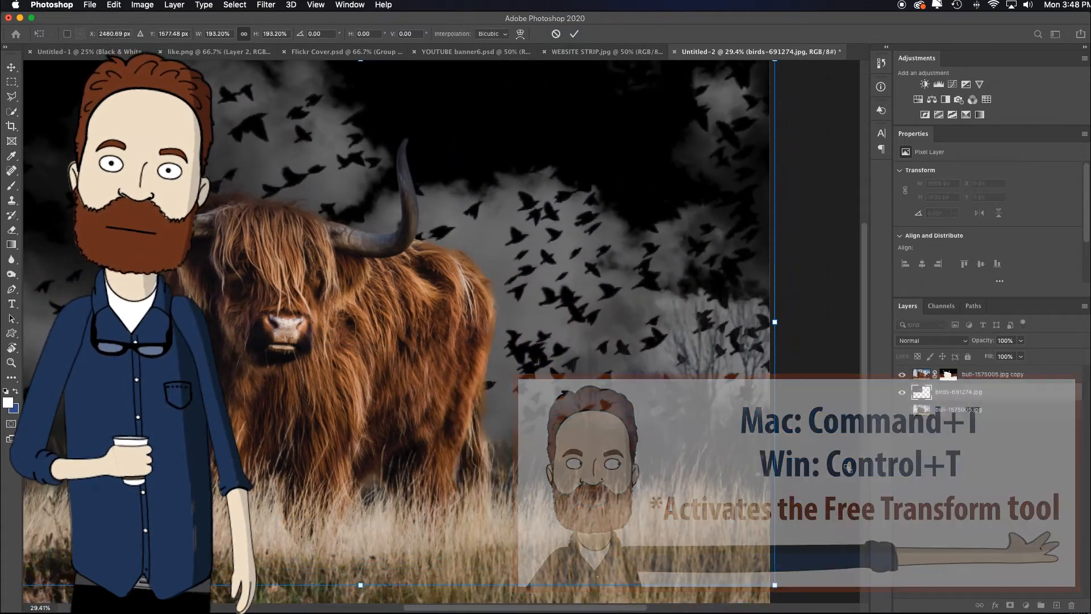
{"action": "key", "text": "w"}
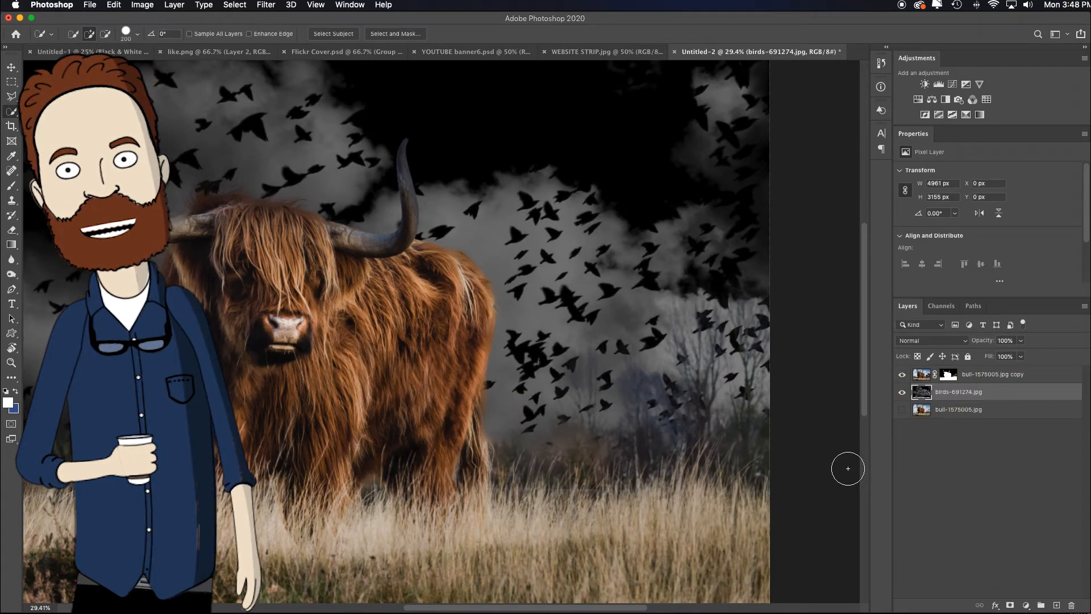
{"action": "key", "text": "super+0"}
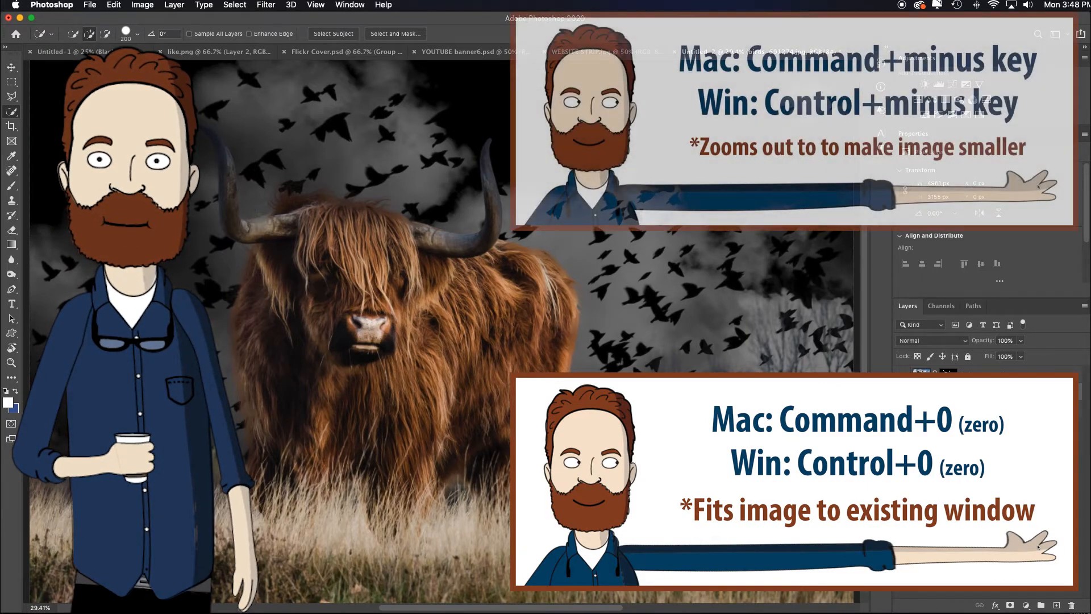
{"action": "key", "text": "super+minus"}
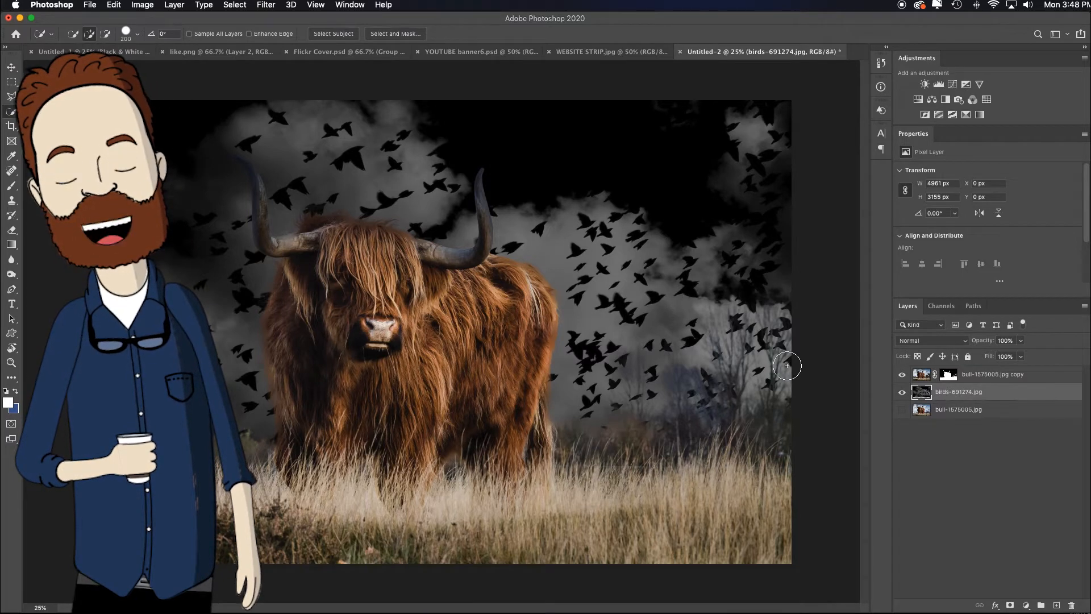
Step: Add a Black & White adjustment above the bull copy layer, with Reds at 39 and Yellows at 101
{"action": "left_click", "coordinate": [976, 375]}
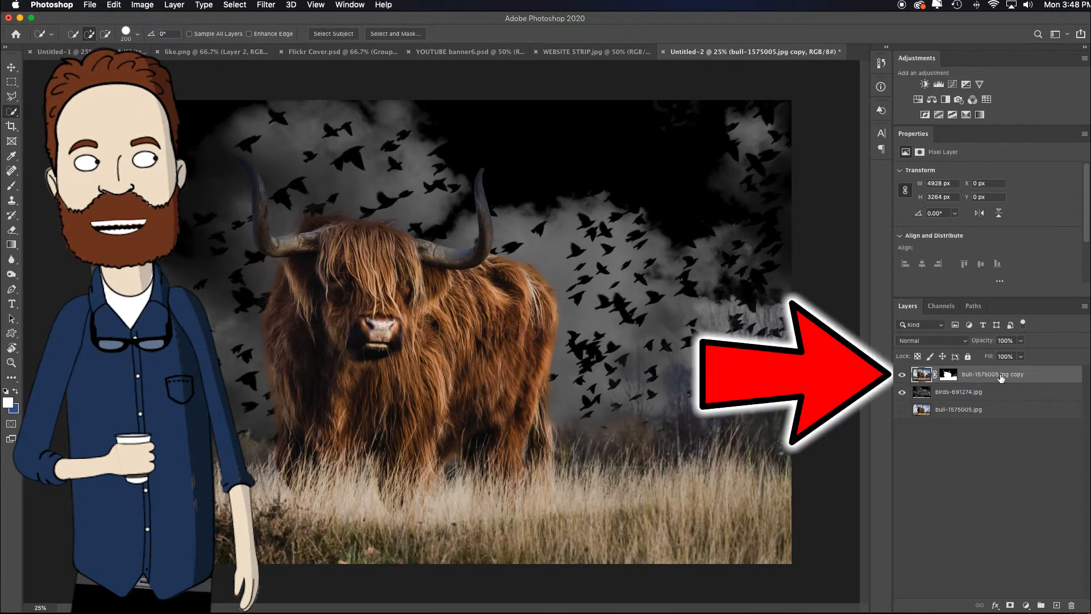
{"action": "left_click", "coordinate": [945, 99]}
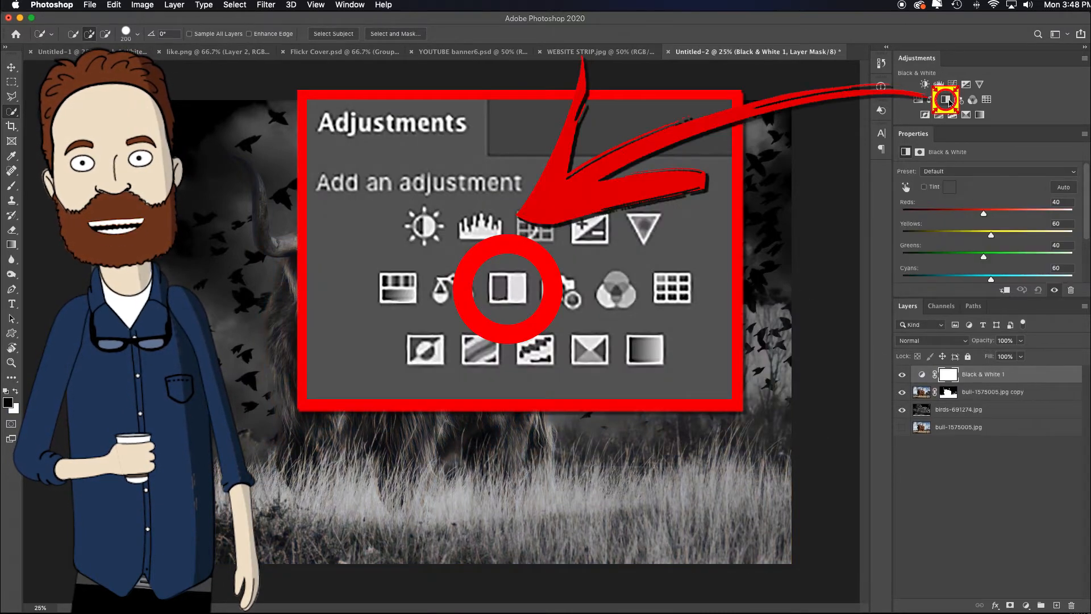
{"action": "mouse_move", "coordinate": [991, 234]}
{"action": "left_mouse_down"}
{"action": "mouse_move", "coordinate": [1011, 235]}
{"action": "mouse_move", "coordinate": [984, 214]}
{"action": "mouse_move", "coordinate": [1005, 239]}
{"action": "left_mouse_up"}
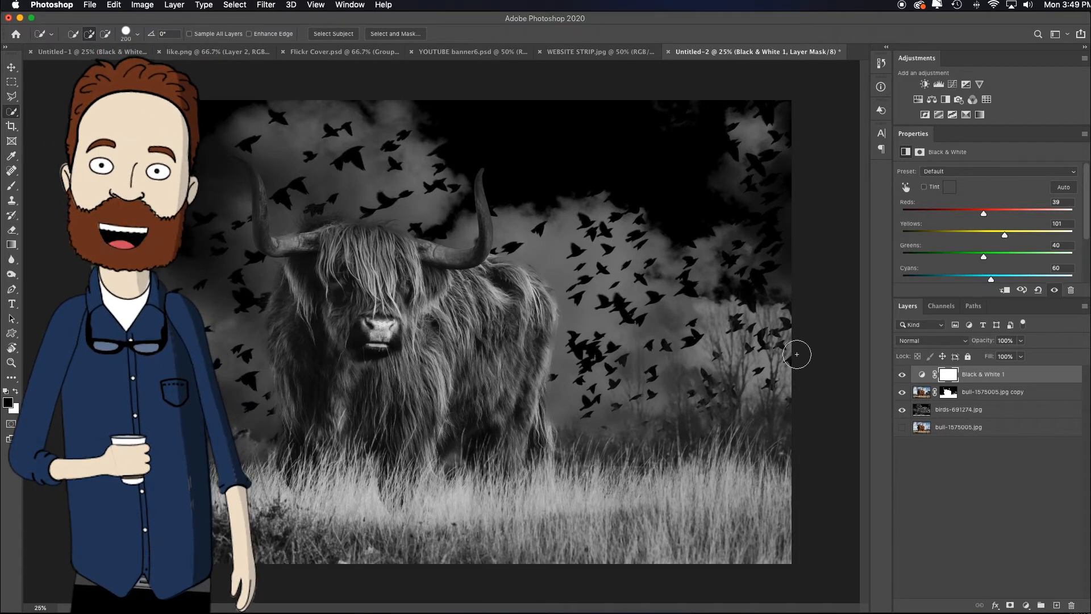
Step: Add a Levels adjustment and set its black point by sampling the dark bushes right of the bull, undoing the trial samples
{"action": "left_click", "coordinate": [941, 86]}
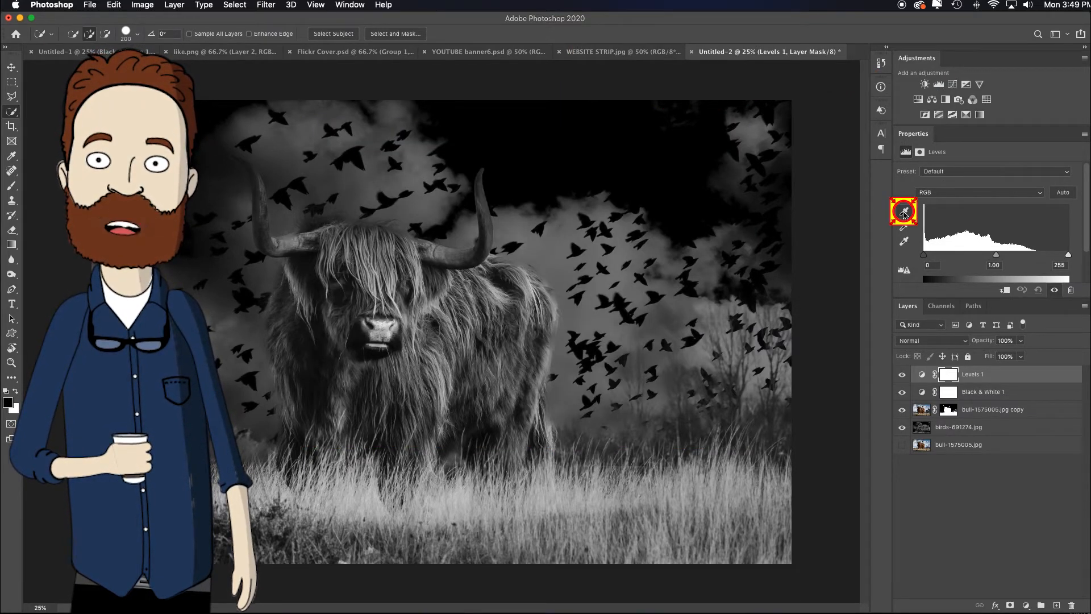
{"action": "left_click", "coordinate": [903, 213]}
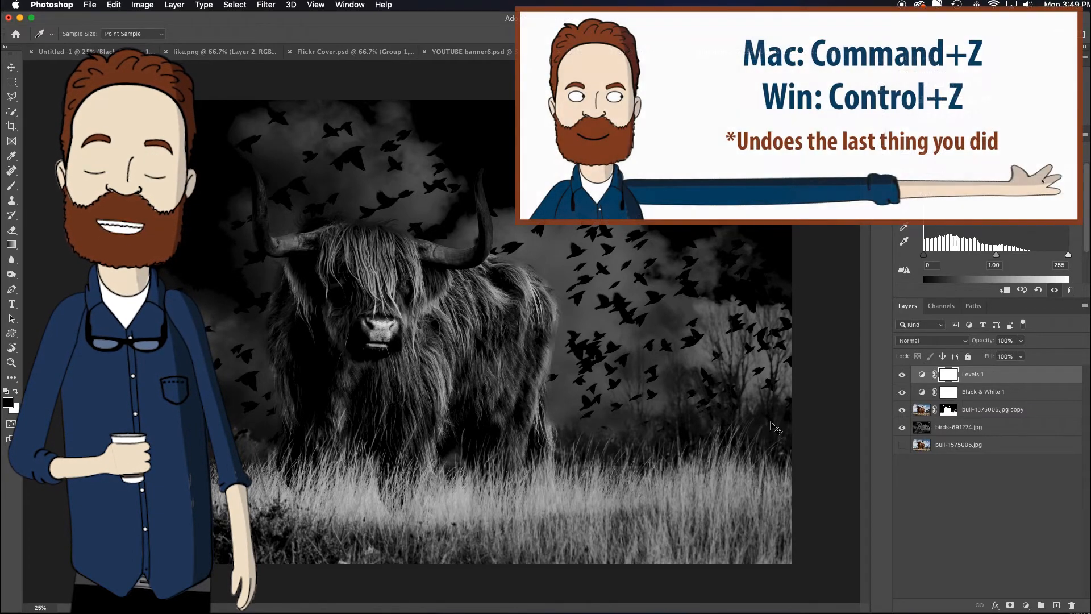
{"action": "key", "text": "super+z"}
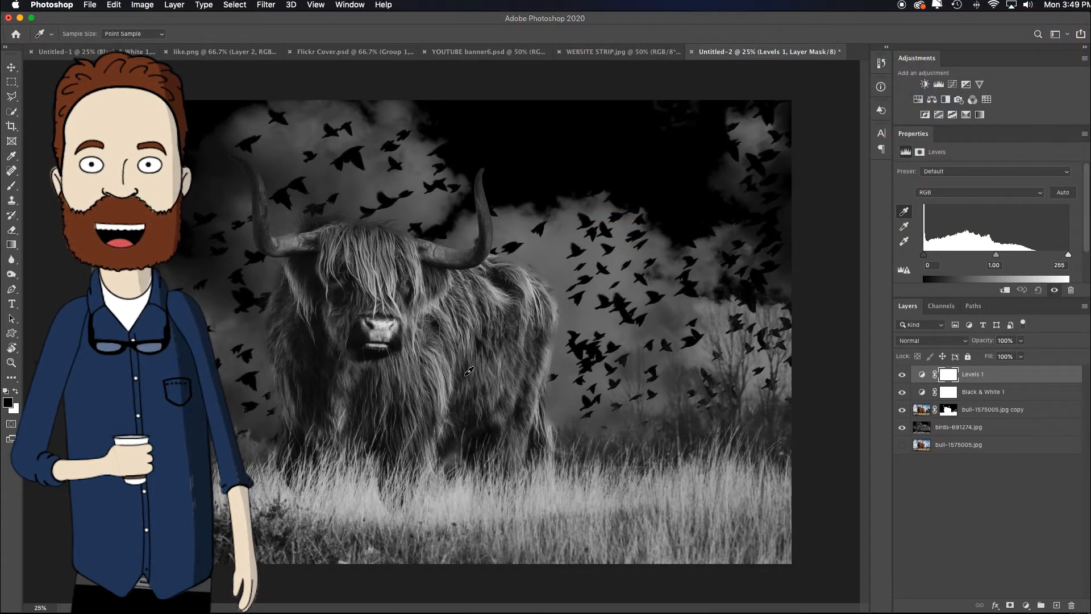
{"action": "left_click", "coordinate": [468, 372]}
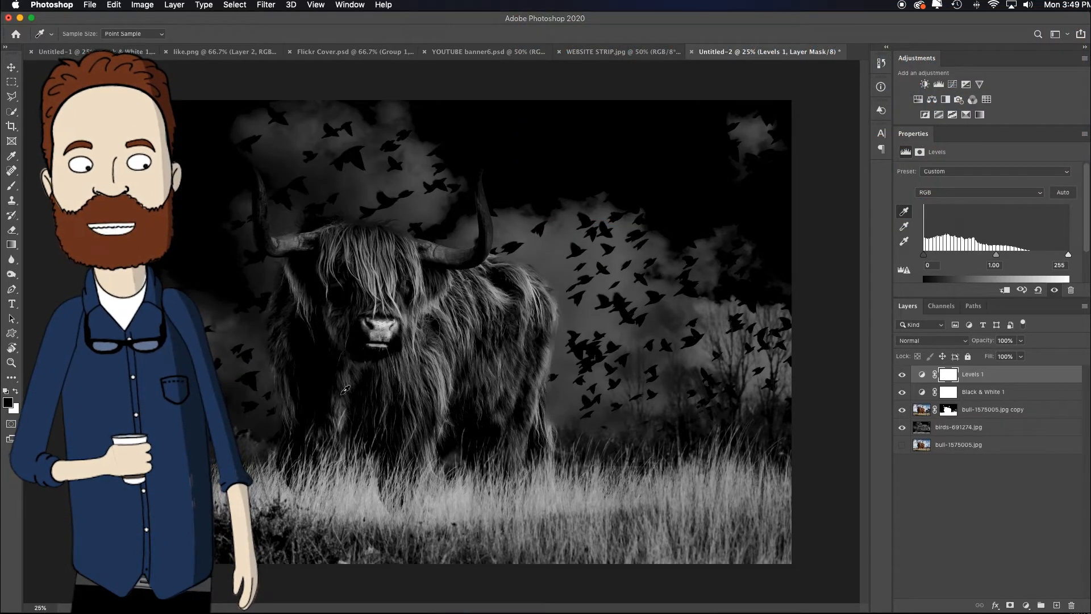
{"action": "key", "text": "super+z"}
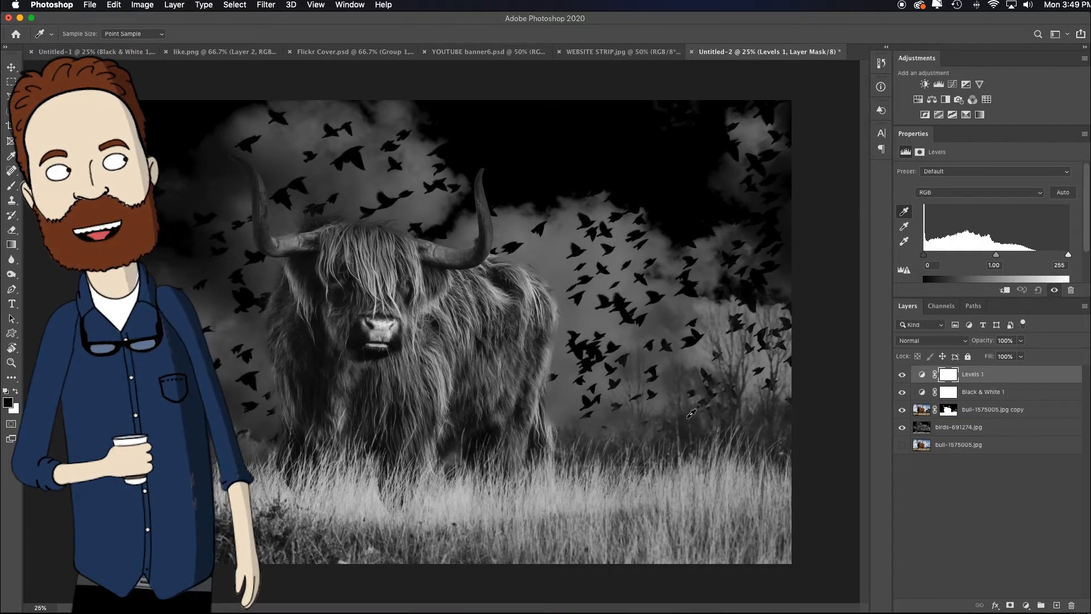
{"action": "left_click", "coordinate": [727, 421]}
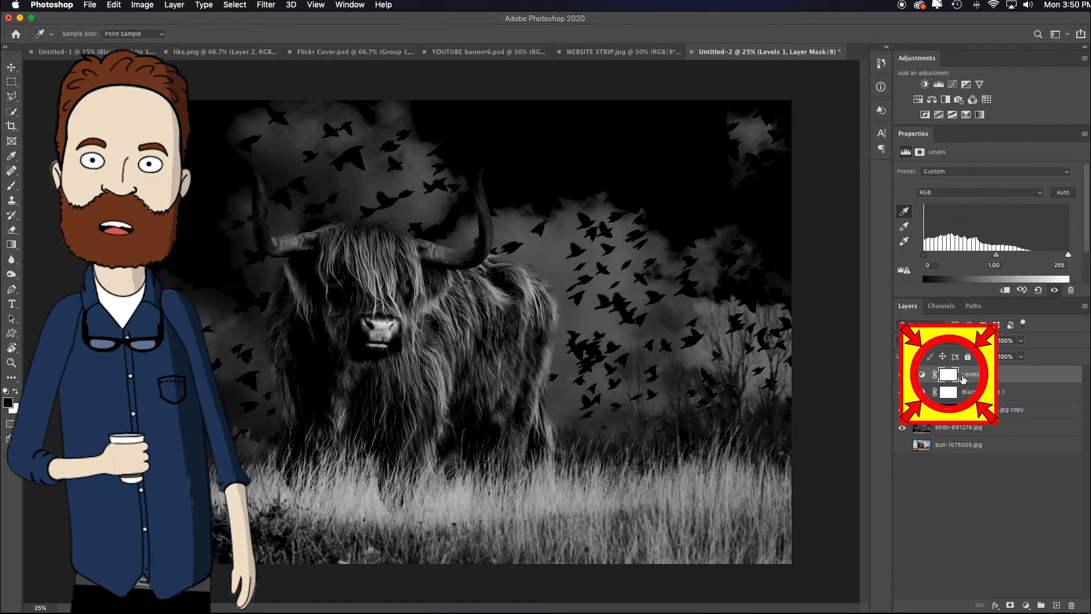
Step: Switch to the Brush tool and set it to a size of 1000 and 50% opacity
{"action": "key", "text": "b"}
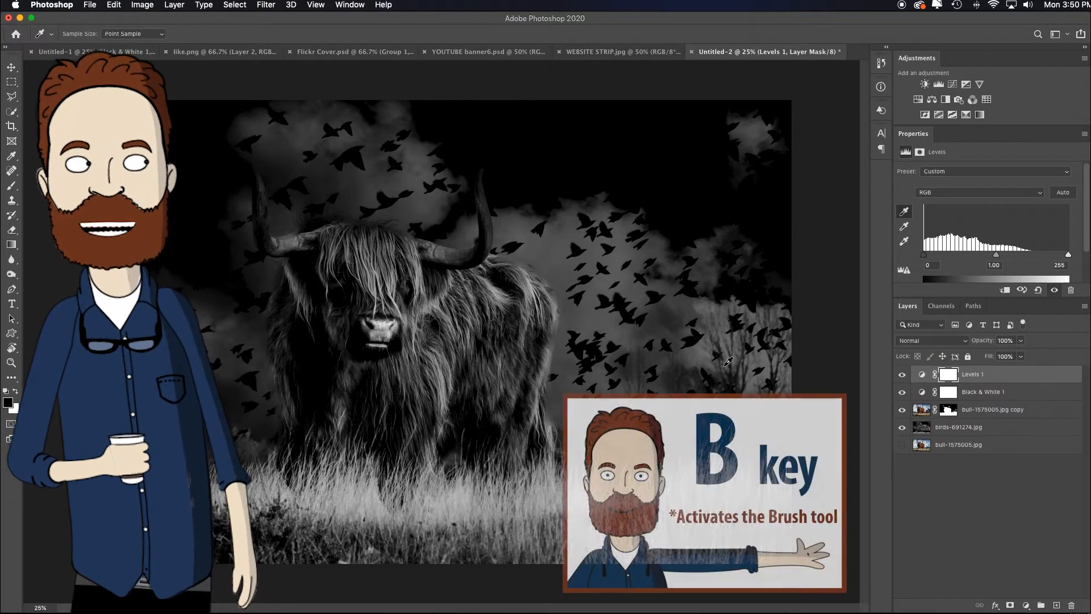
{"action": "key", "text": "bracketright"}
{"action": "key", "text": "bracketright"}
{"action": "key", "text": "bracketright"}
{"action": "key", "text": "bracketright"}
{"action": "key", "text": "bracketright"}
{"action": "key", "text": "bracketright"}
{"action": "key", "text": "bracketright"}
{"action": "key", "text": "bracketright"}
{"action": "key", "text": "bracketright"}
{"action": "key", "text": "bracketright"}
{"action": "key", "text": "bracketright"}
{"action": "key", "text": "bracketright"}
{"action": "key", "text": "bracketright"}
{"action": "key", "text": "bracketright"}
{"action": "key", "text": "bracketright"}
{"action": "key", "text": "bracketright"}
{"action": "key", "text": "bracketright"}
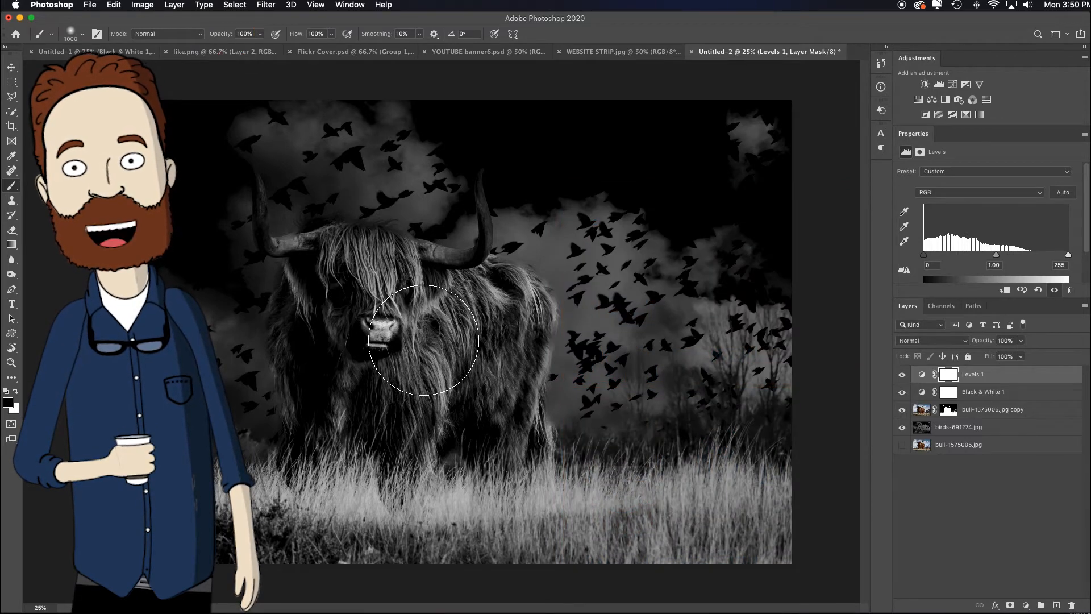
{"action": "left_click", "coordinate": [260, 35]}
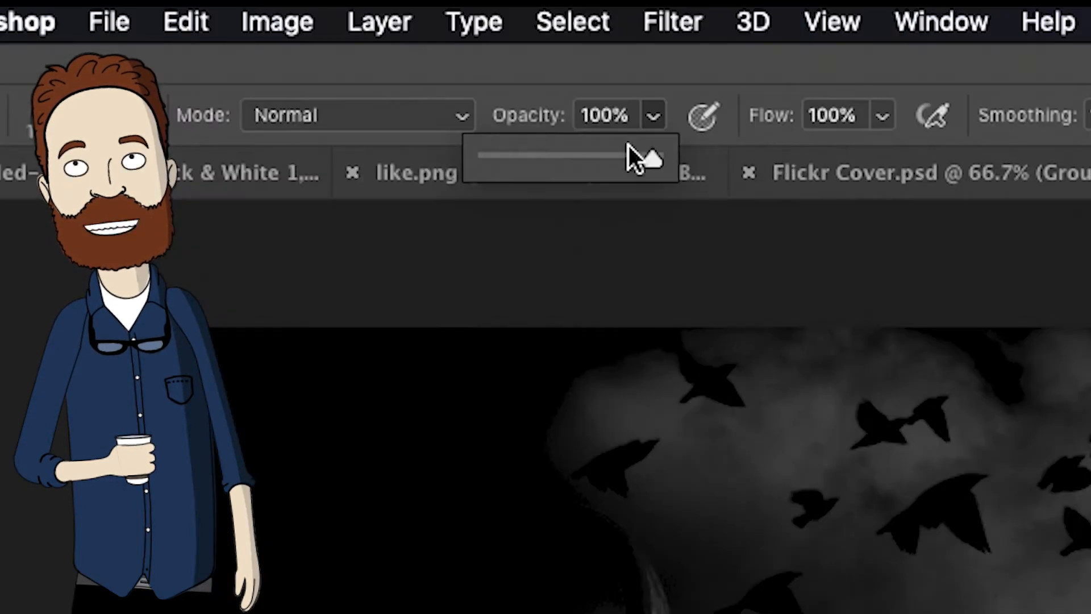
{"action": "left_click", "coordinate": [233, 21]}
{"action": "left_click_drag", "start_coordinate": [543, 121], "coordinate": [462, 123]}
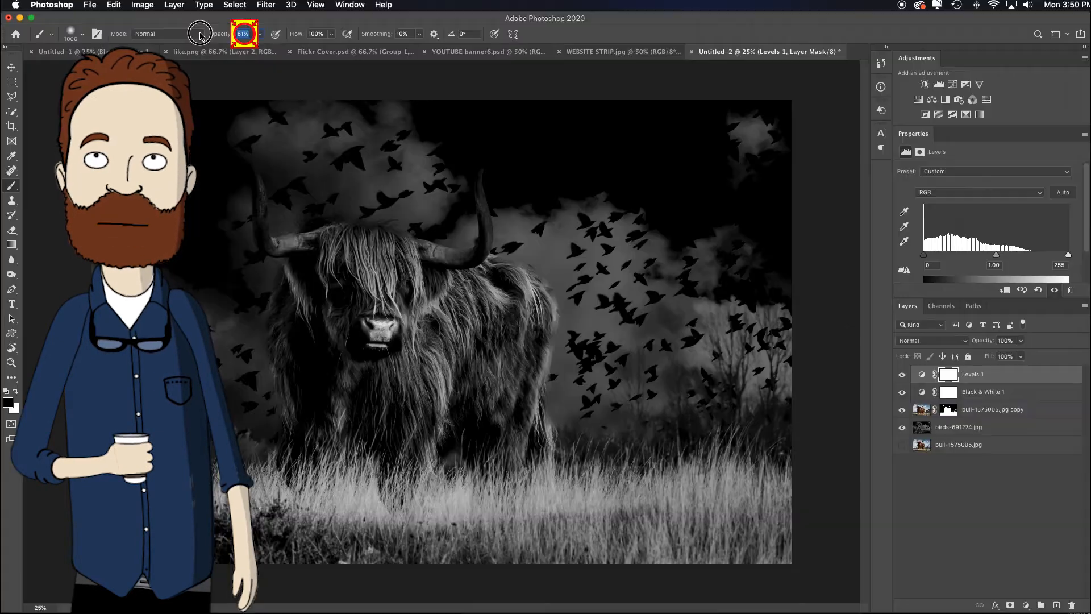
{"action": "left_click_drag", "start_coordinate": [200, 36], "coordinate": [199, 36]}
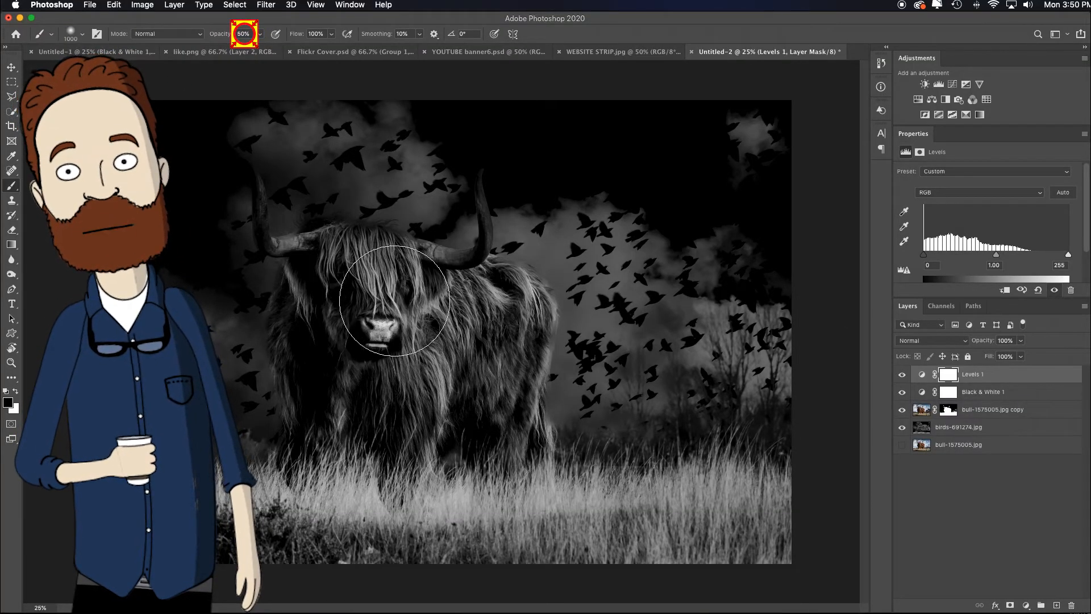
{"action": "key", "text": "5"}
Step: Paint black over the bull on the Levels mask, using the selection loaded from the bull's layer mask as a boundary, and deselect
{"action": "mouse_move", "coordinate": [510, 332]}
{"action": "left_mouse_down"}
{"action": "mouse_move", "coordinate": [366, 214]}
{"action": "mouse_move", "coordinate": [341, 272]}
{"action": "mouse_move", "coordinate": [402, 341]}
{"action": "mouse_move", "coordinate": [368, 323]}
{"action": "left_mouse_up"}
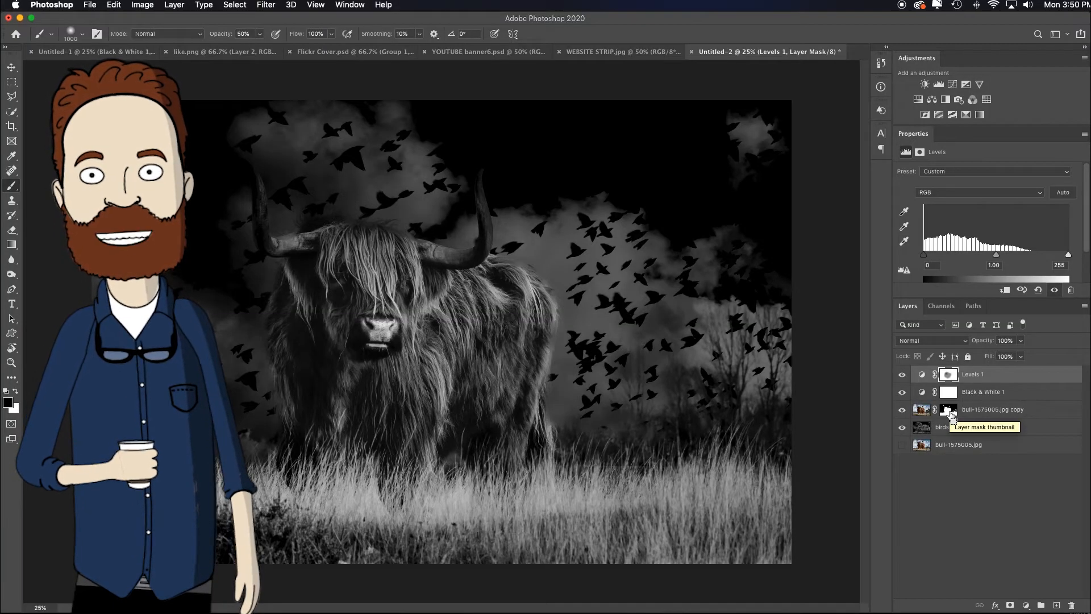
{"action": "left_click", "coordinate": [948, 410], "text": "super"}
{"action": "left_click", "coordinate": [948, 374]}
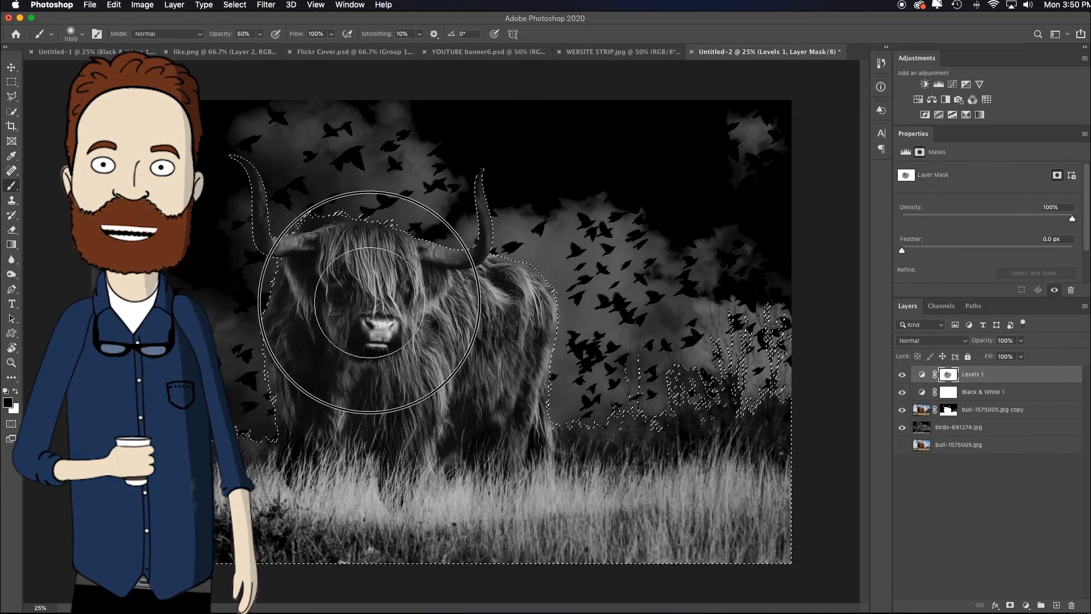
{"action": "key", "text": "super+d"}
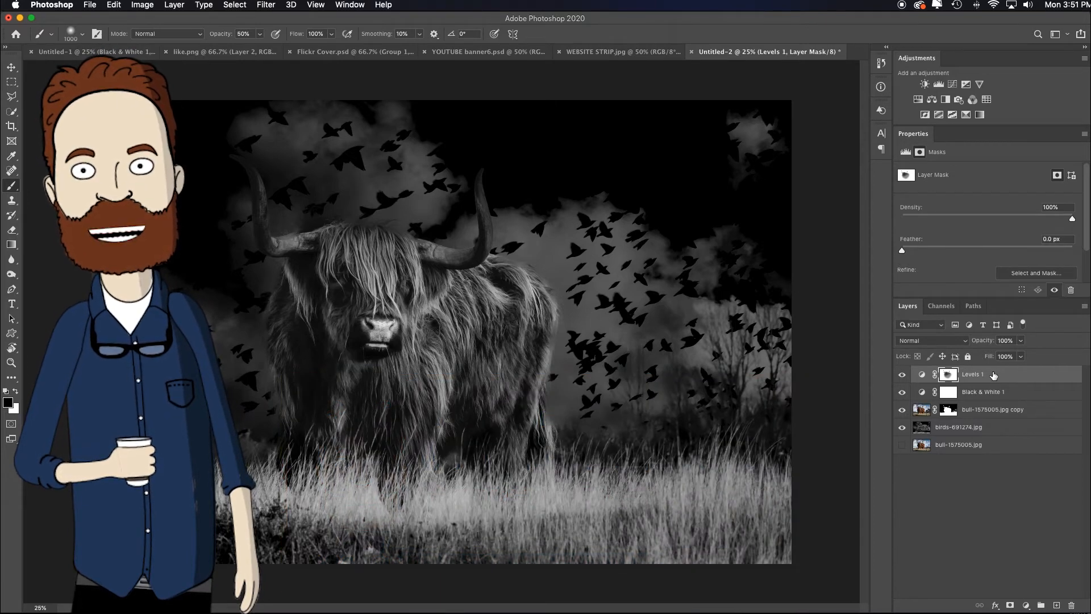
Step: Stamp all visible layers into a new top layer and duplicate that layer
{"action": "key", "text": "super+alt+shift+e"}
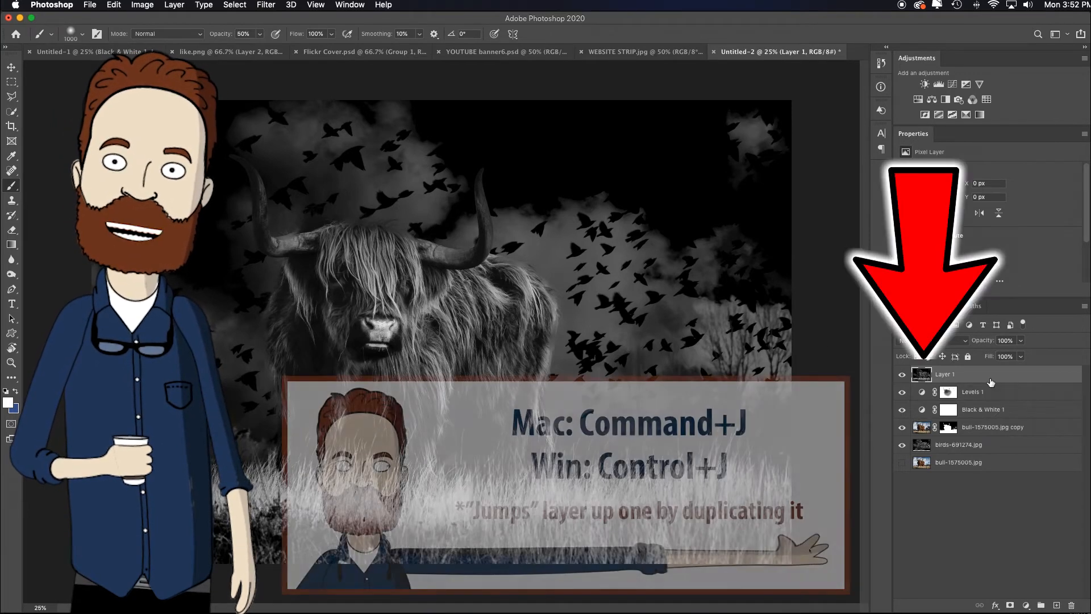
{"action": "key", "text": "super+j"}
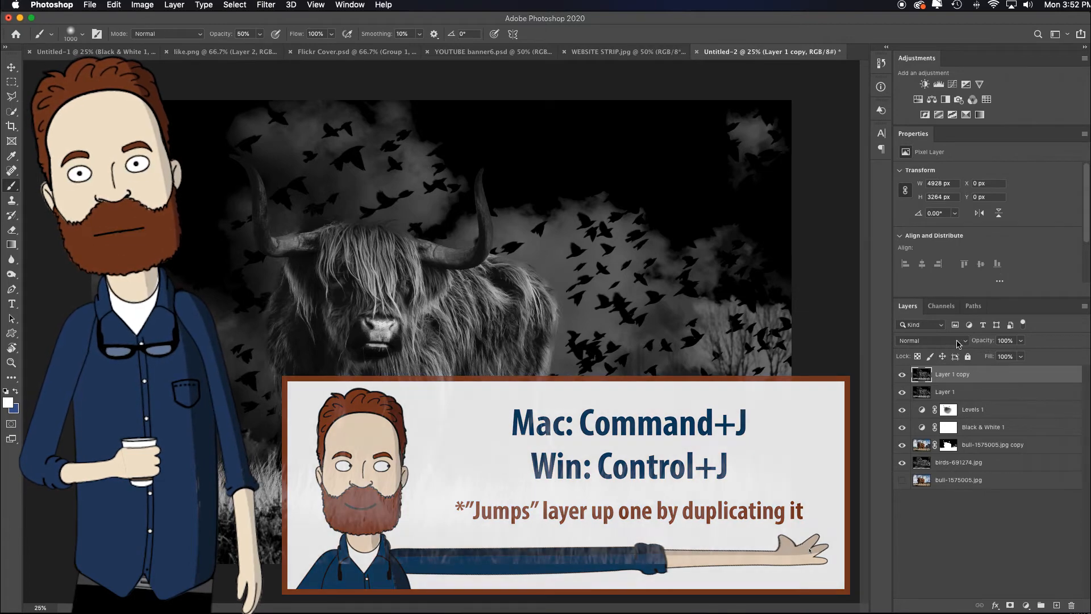
Step: Set the duplicated top layer's blend mode to Screen and its opacity to 34%
{"action": "left_click", "coordinate": [954, 342]}
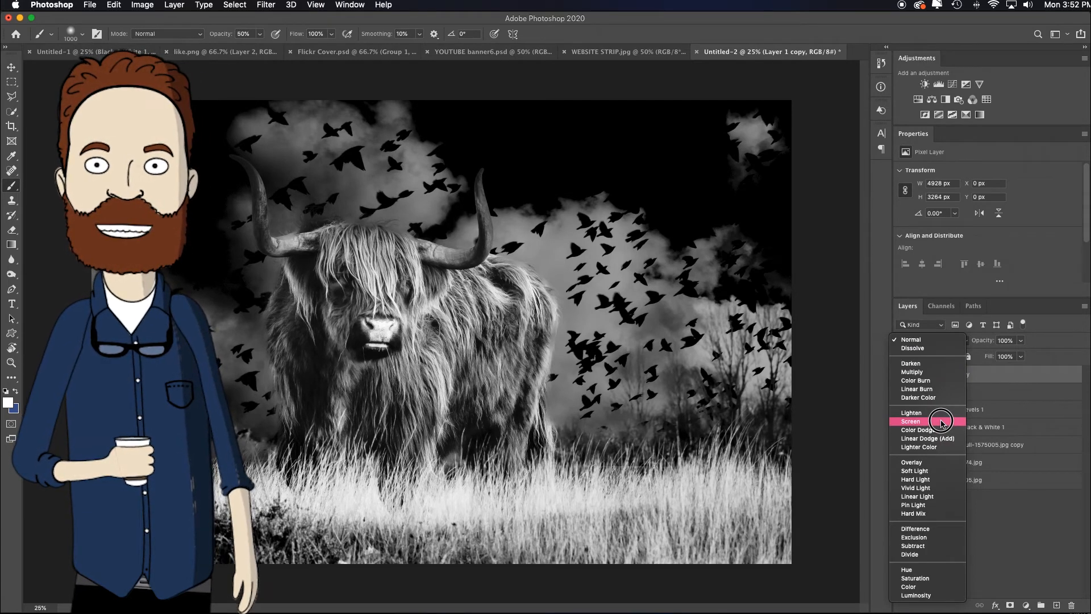
{"action": "left_click", "coordinate": [940, 421]}
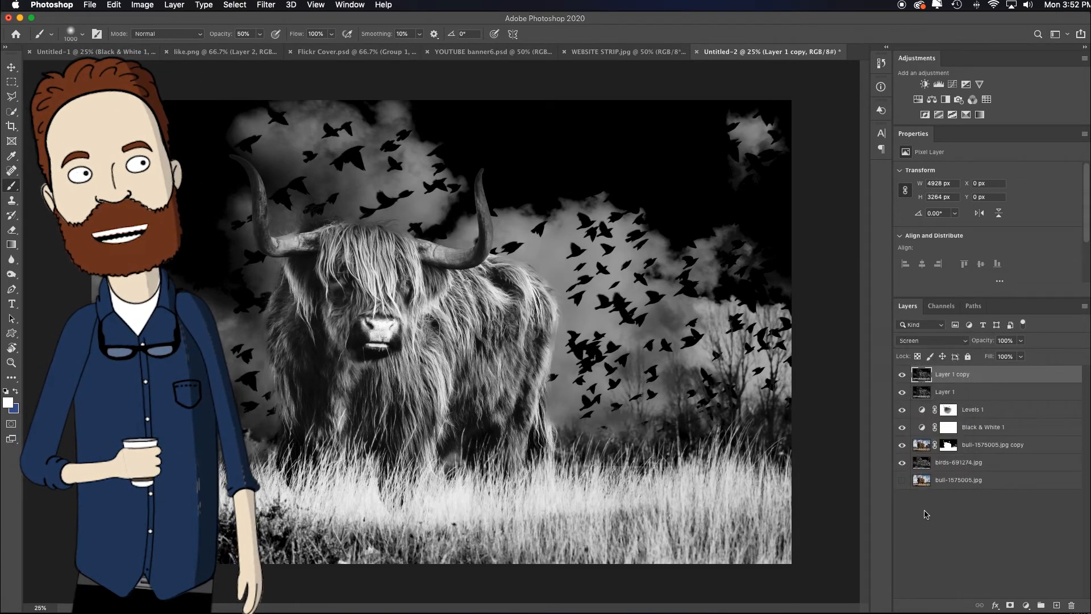
{"action": "left_click", "coordinate": [987, 343]}
{"action": "left_click_drag", "start_coordinate": [987, 343], "coordinate": [980, 344]}
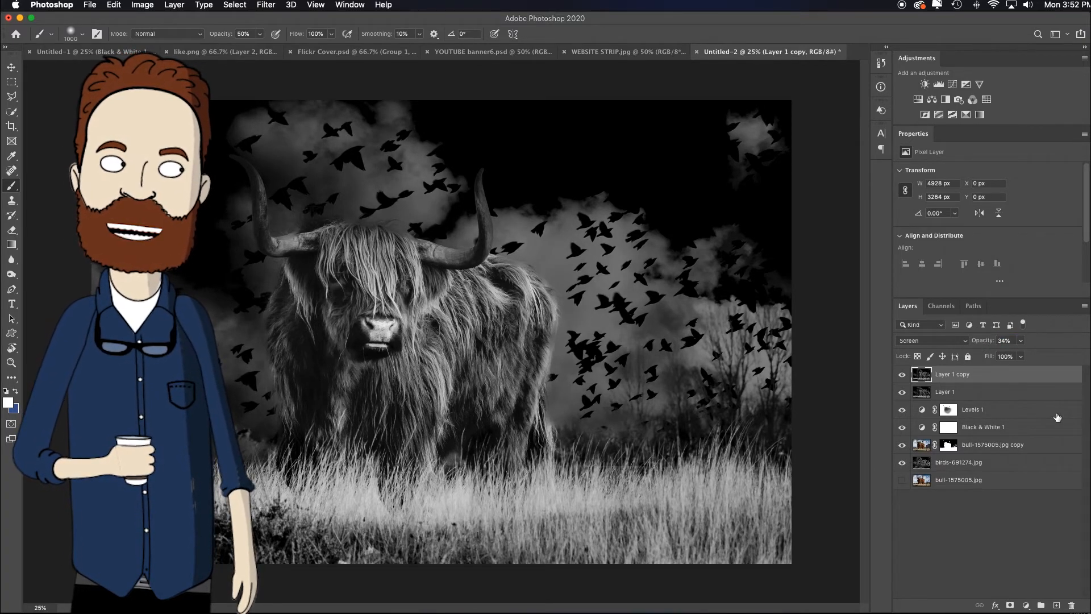
Step: Review the blend mode options for the top layer, keep Screen, and compare the image with that layer hidden and shown
{"action": "left_click", "coordinate": [964, 341]}
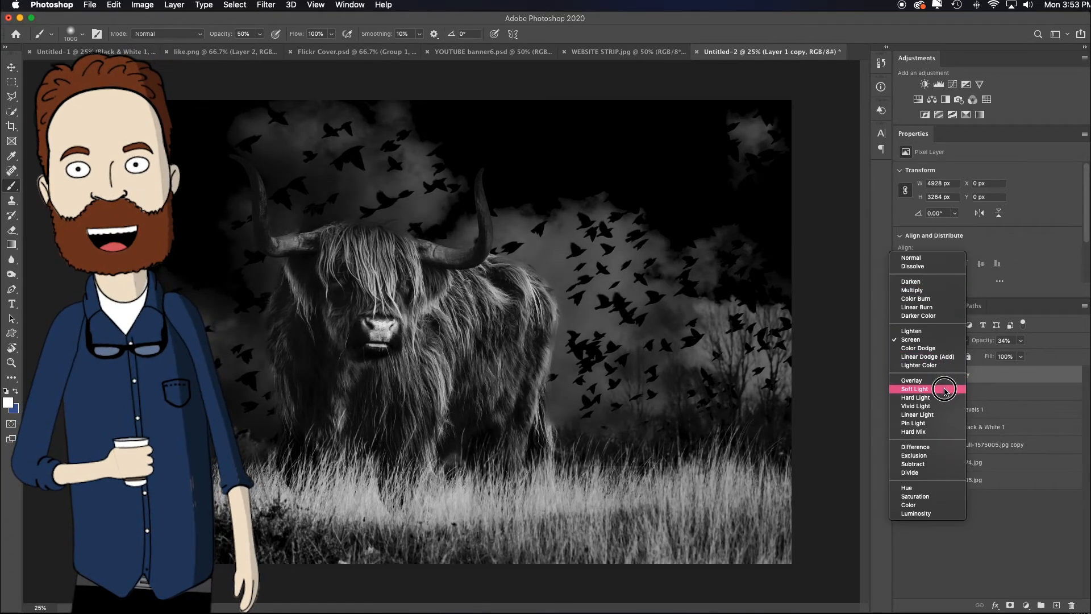
{"action": "left_click", "coordinate": [912, 339]}
{"action": "left_click", "coordinate": [902, 375]}
{"action": "left_click", "coordinate": [903, 375]}
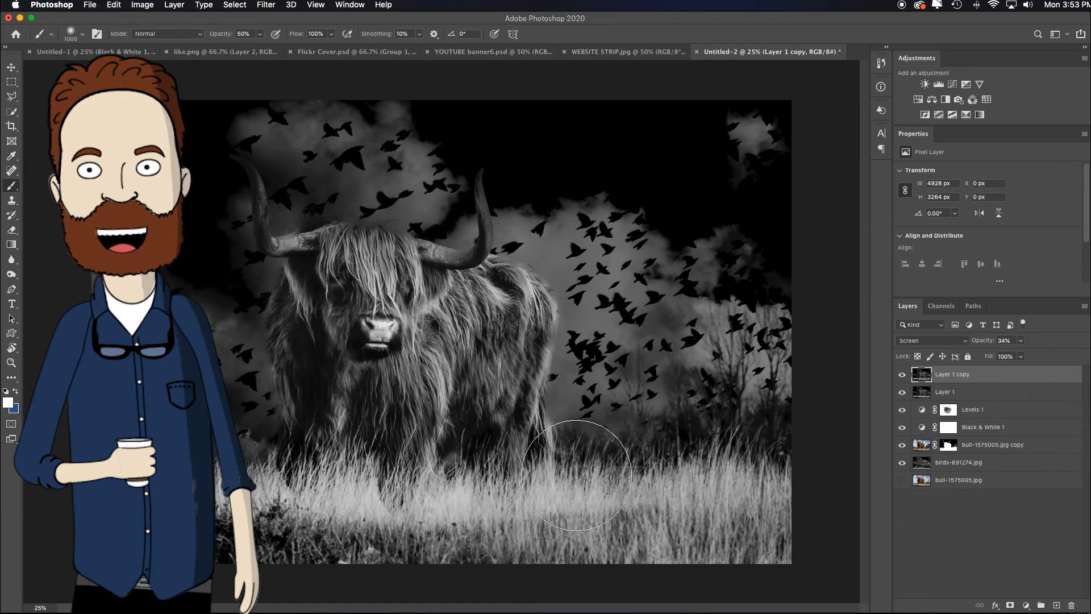
Step: Add a mask to the top layer, paint the grass black at 100% brush opacity, and partly restore it with white at 50%
{"action": "left_click", "coordinate": [1010, 606]}
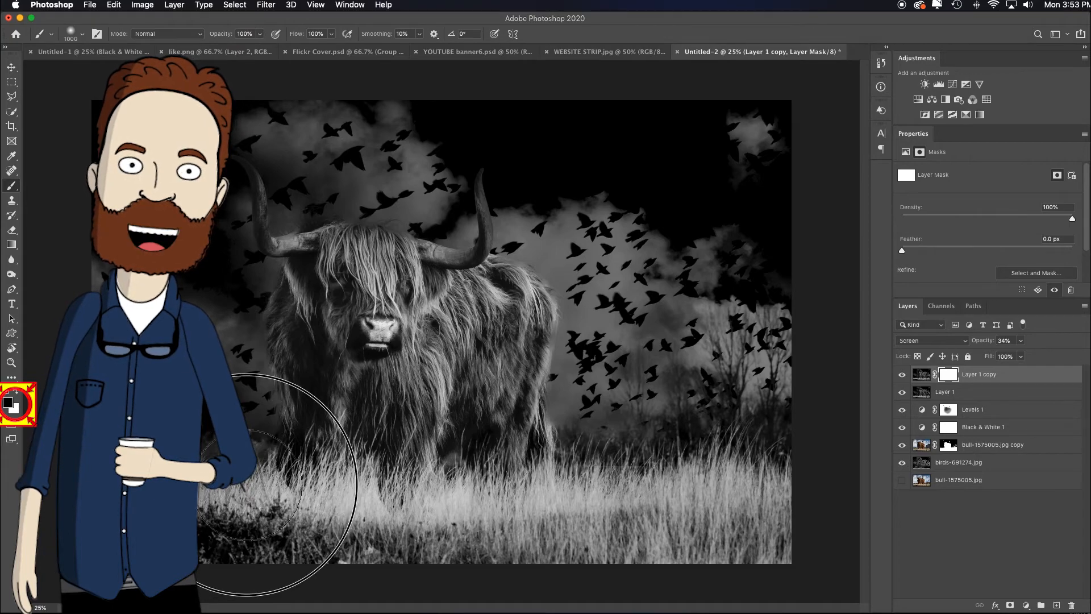
{"action": "mouse_move", "coordinate": [625, 509]}
{"action": "left_mouse_down"}
{"action": "mouse_move", "coordinate": [316, 487]}
{"action": "mouse_move", "coordinate": [273, 494]}
{"action": "left_mouse_up"}
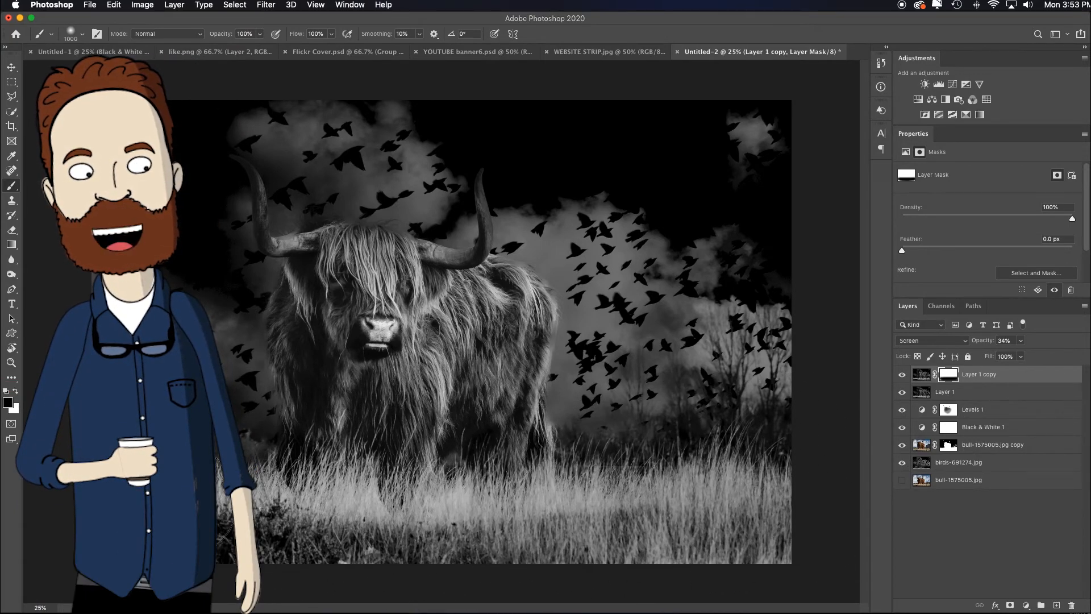
{"action": "left_click", "coordinate": [950, 374], "text": "alt"}
{"action": "left_click", "coordinate": [950, 375], "text": "alt"}
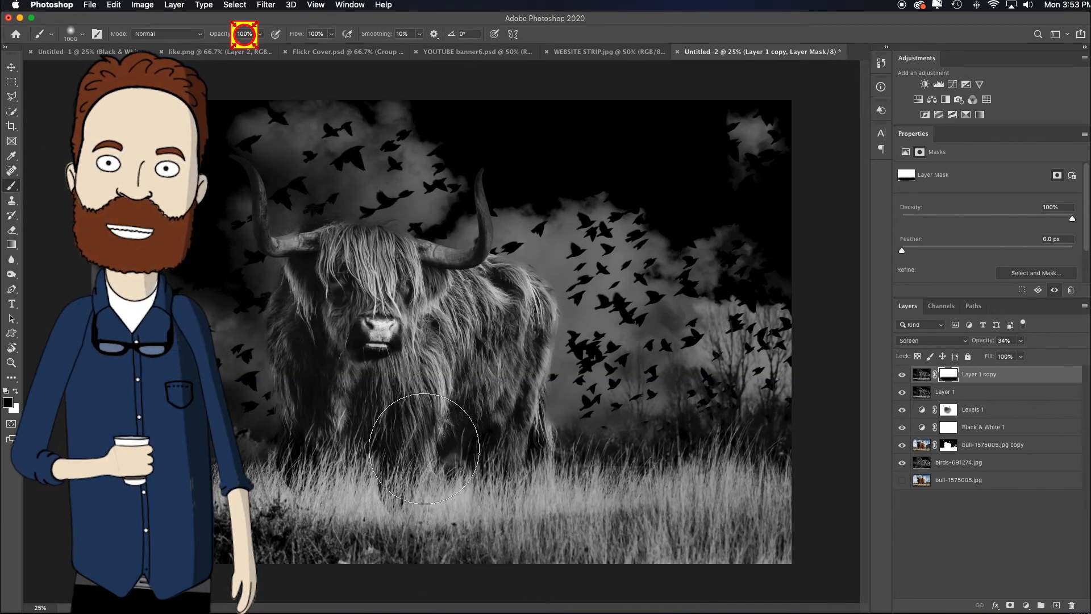
{"action": "key", "text": "x"}
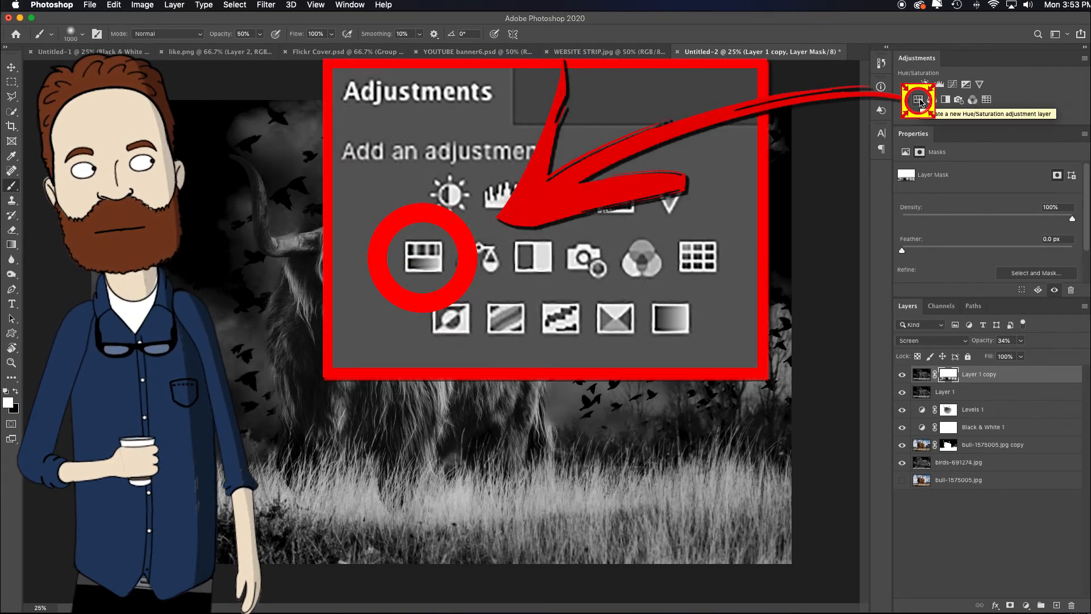
Step: Add a Hue/Saturation adjustment layer on top with Colorize enabled, hue 17 and saturation 17
{"action": "left_click", "coordinate": [919, 100]}
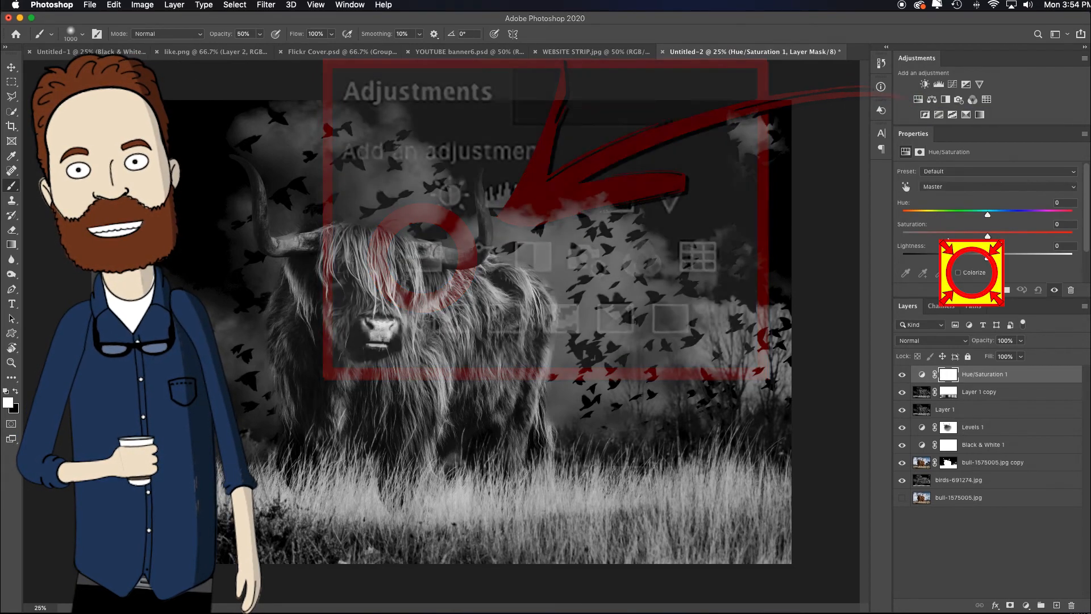
{"action": "left_click", "coordinate": [959, 272]}
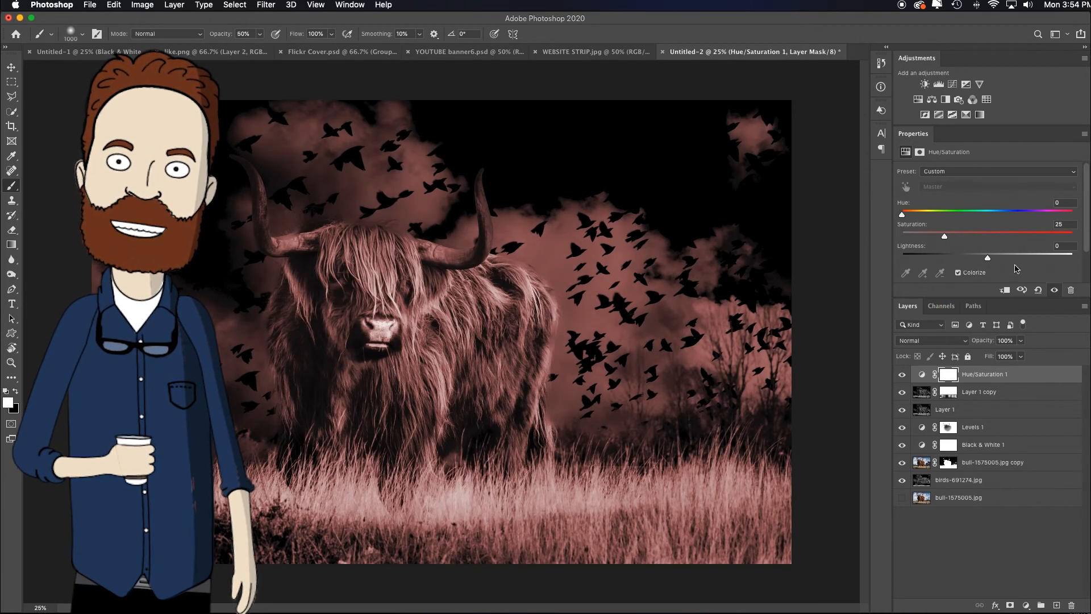
{"action": "left_click_drag", "start_coordinate": [903, 216], "coordinate": [930, 238]}
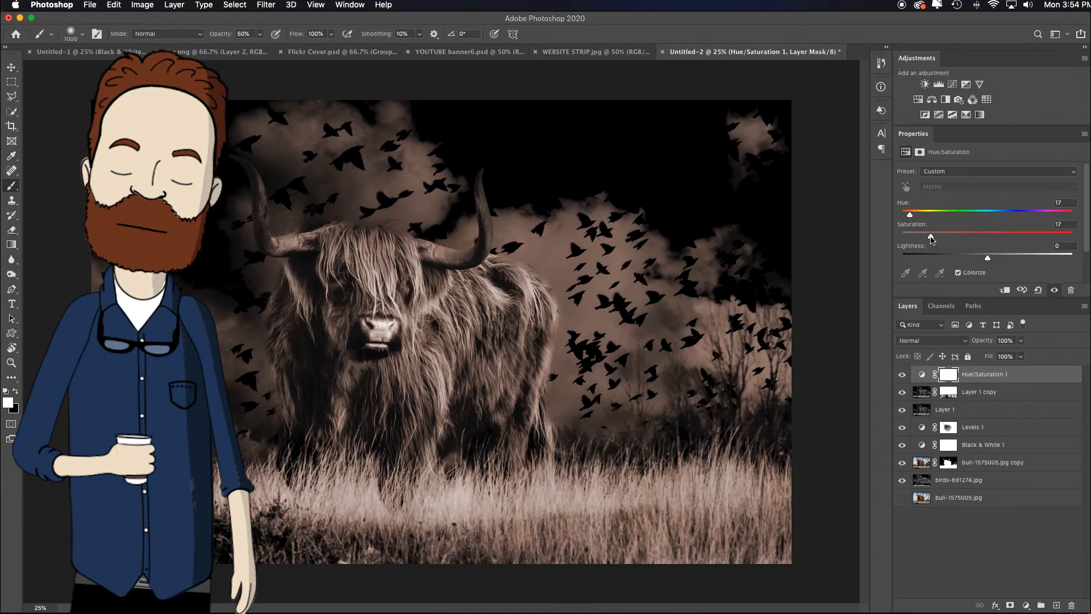